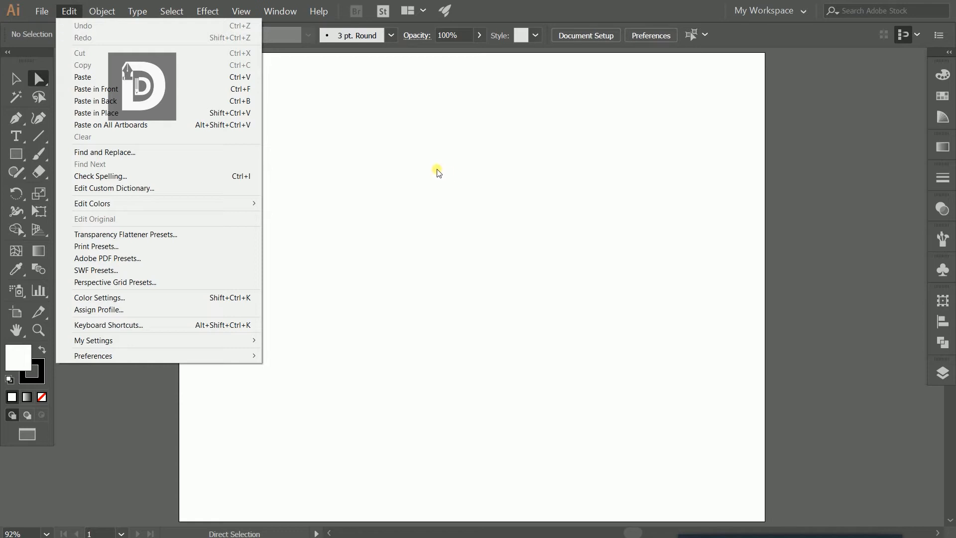
- Choose the Rectangle tool with a light cyan fill (85FFF3) and no stroke
click(16, 154)
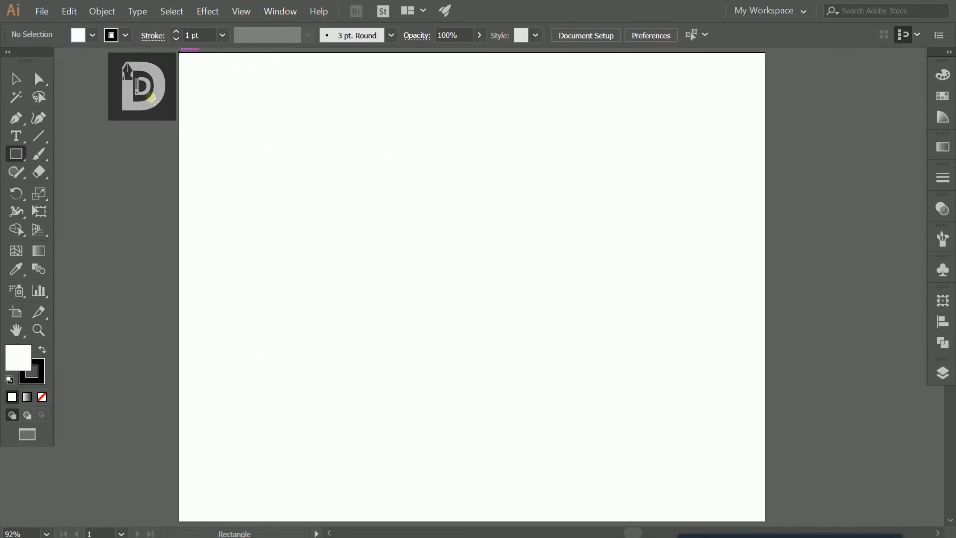
click(21, 352)
click(22, 355)
double_click(22, 356)
click(796, 223)
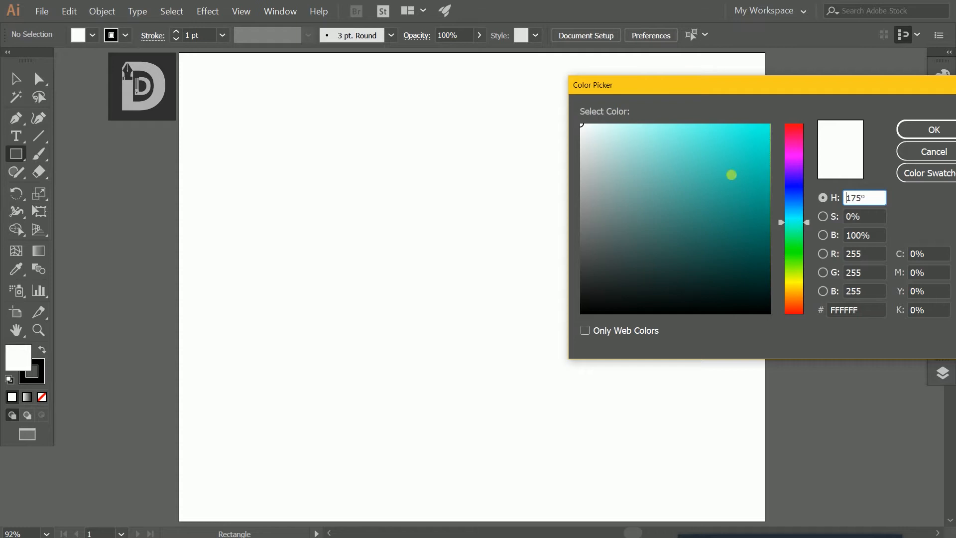
drag(665, 132, 671, 124)
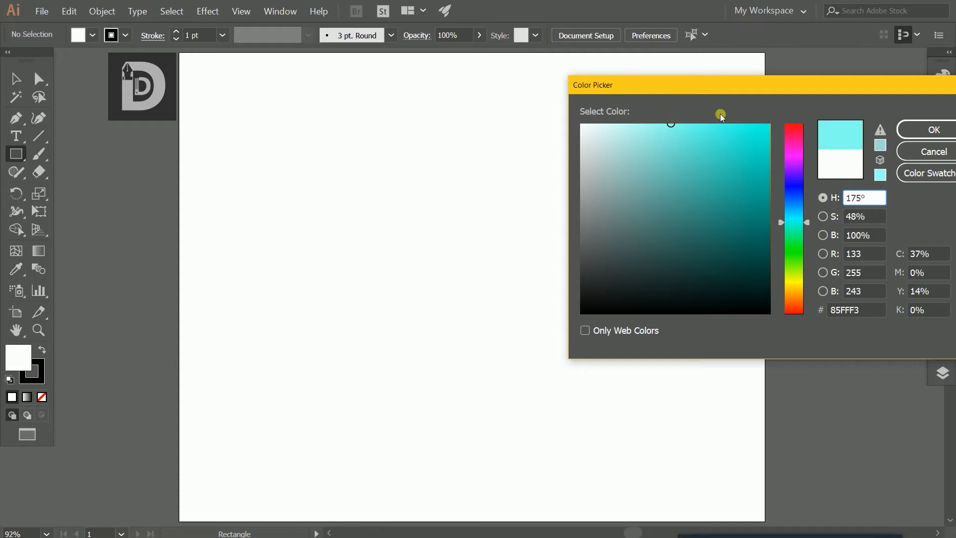
click(905, 137)
click(124, 35)
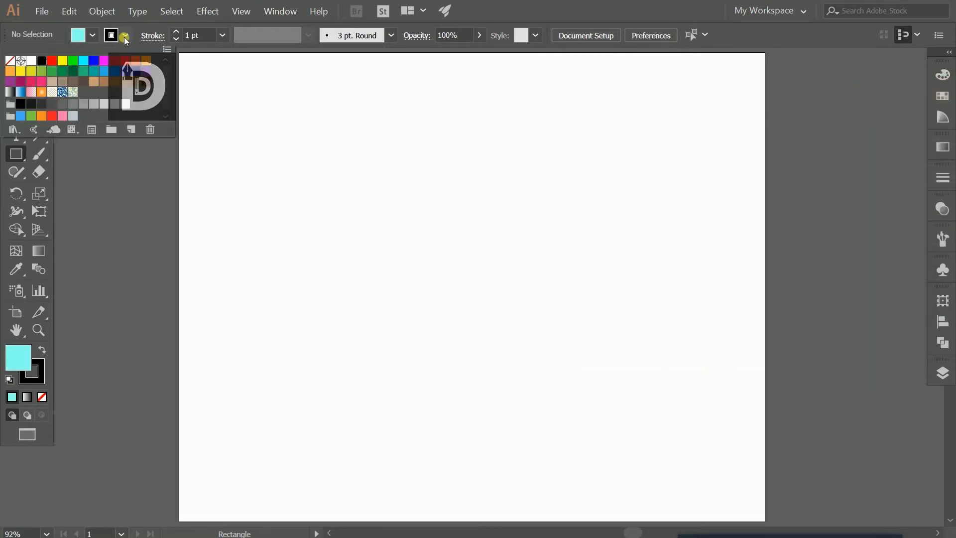
click(10, 60)
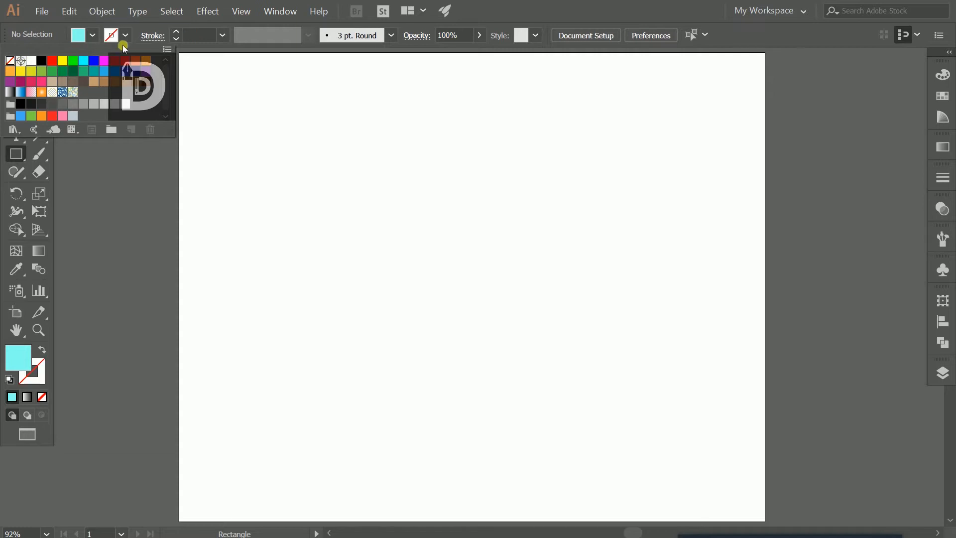
click(135, 36)
- Draw a background rectangle covering the whole artboard and lock it
drag(182, 54, 766, 521)
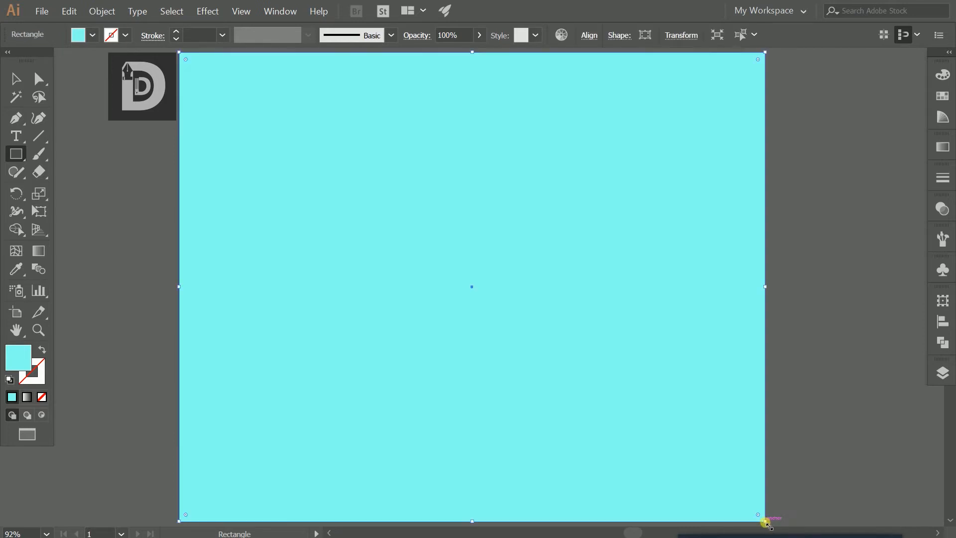
key(ctrl+2)
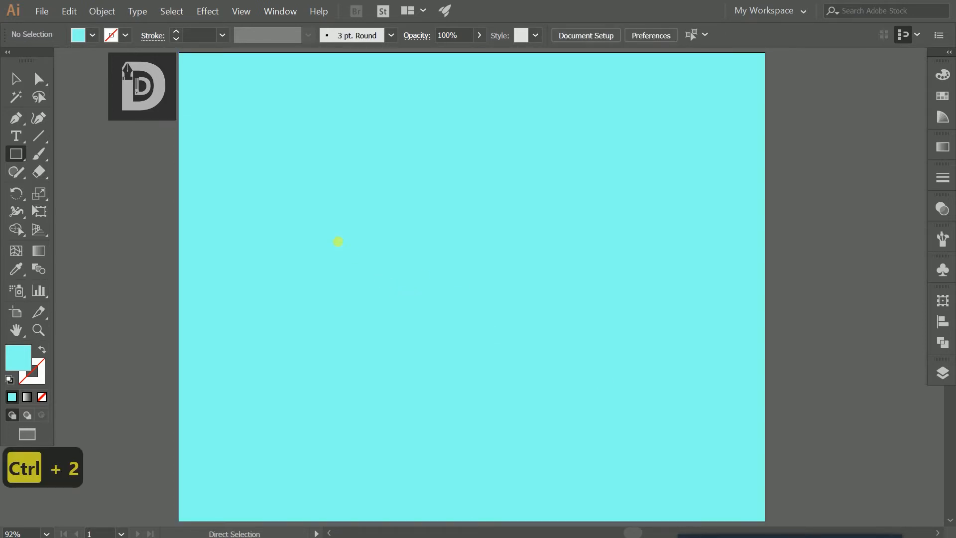
click(38, 79)
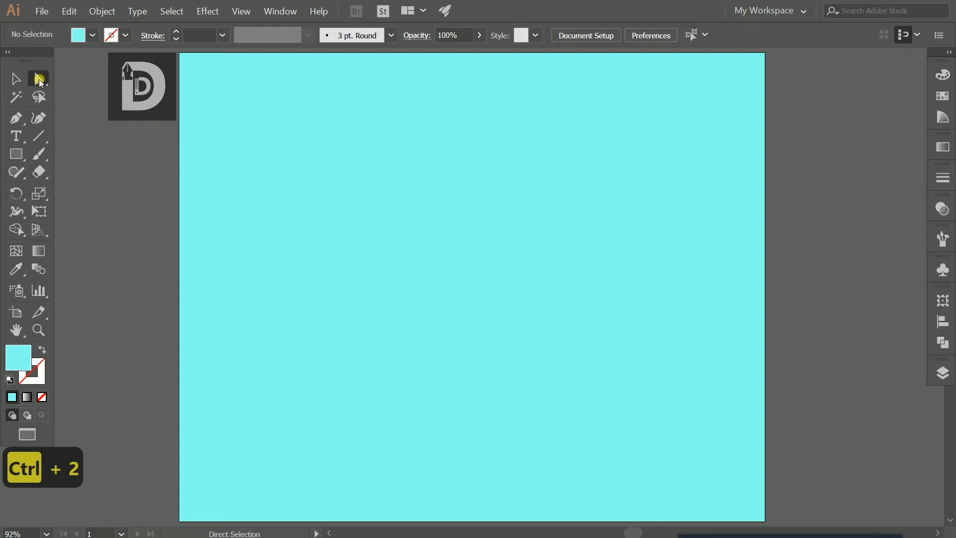
drag(387, 156, 387, 156)
- Draw a long, thin horizontal rectangle near the bottom of the artboard with a green fill (2ADD2A)
drag(22, 159, 111, 155)
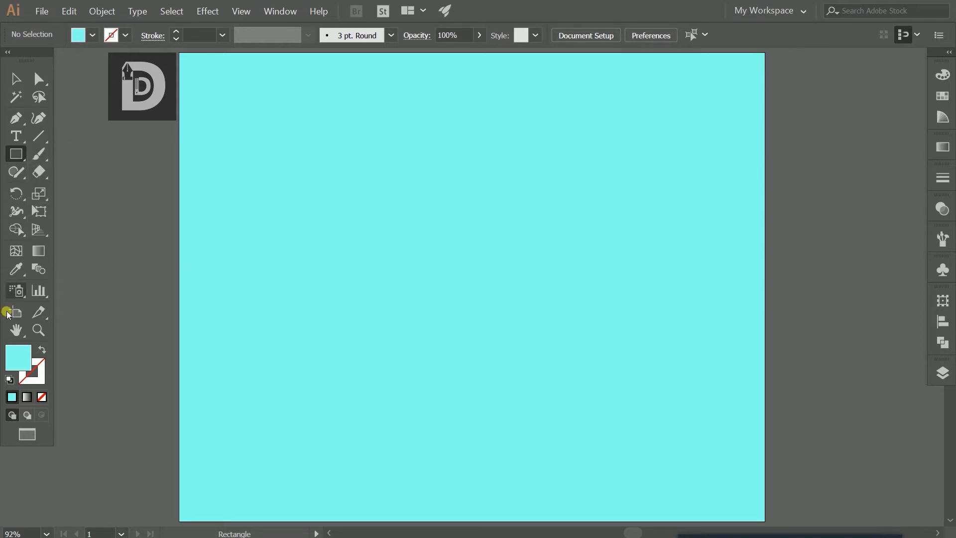
double_click(7, 364)
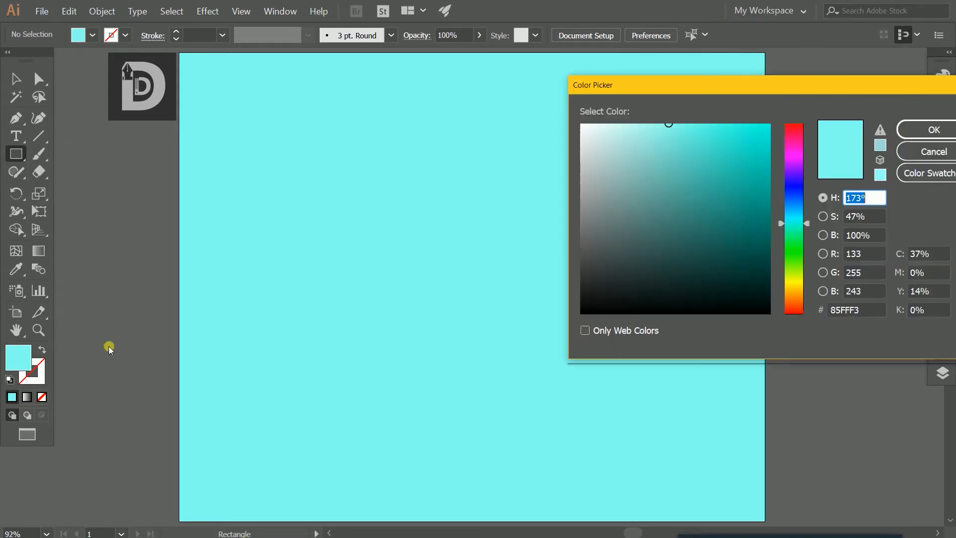
click(796, 251)
click(736, 171)
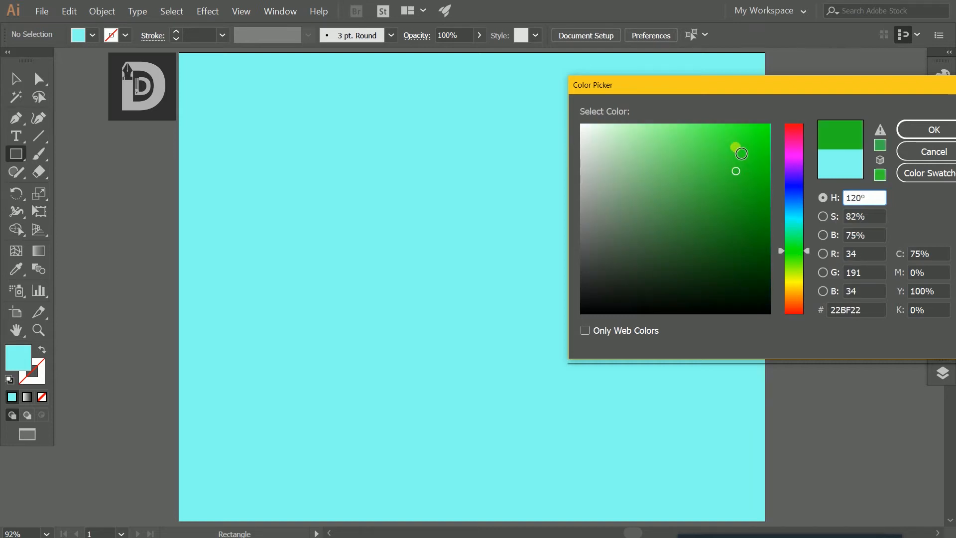
click(735, 148)
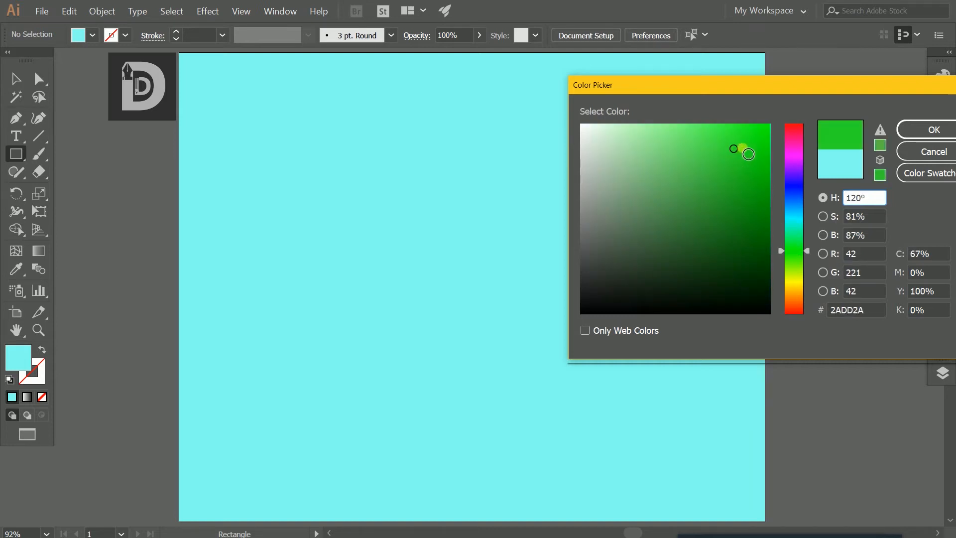
click(906, 132)
drag(206, 437, 736, 483)
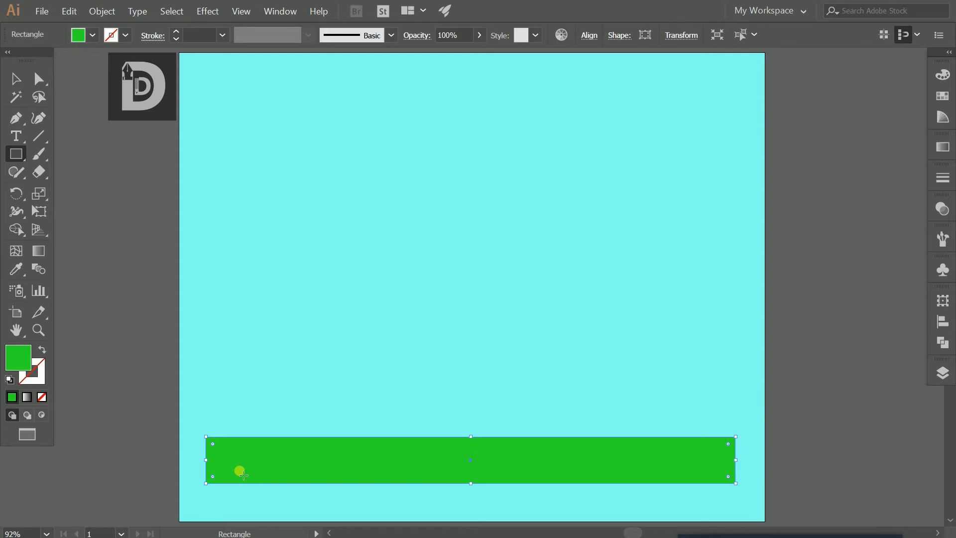
- Fully round the green bar's corners to about 51 px and lock the bar
key(a)
drag(214, 444, 234, 473)
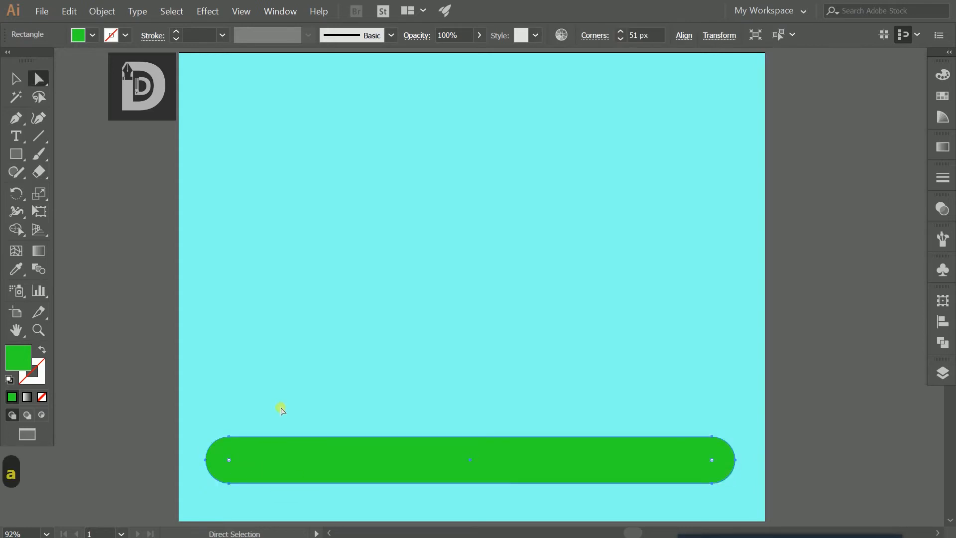
click(277, 359)
click(285, 458)
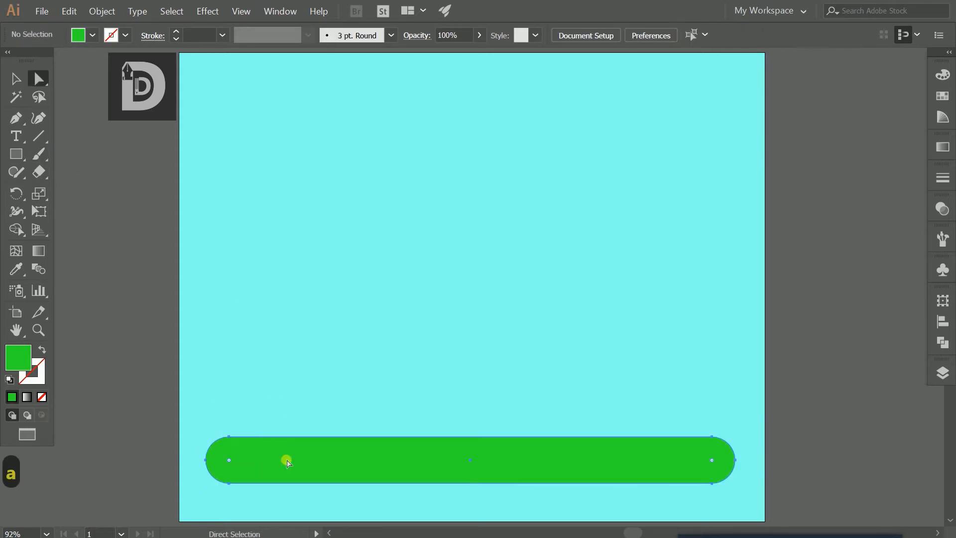
key(ctrl+2)
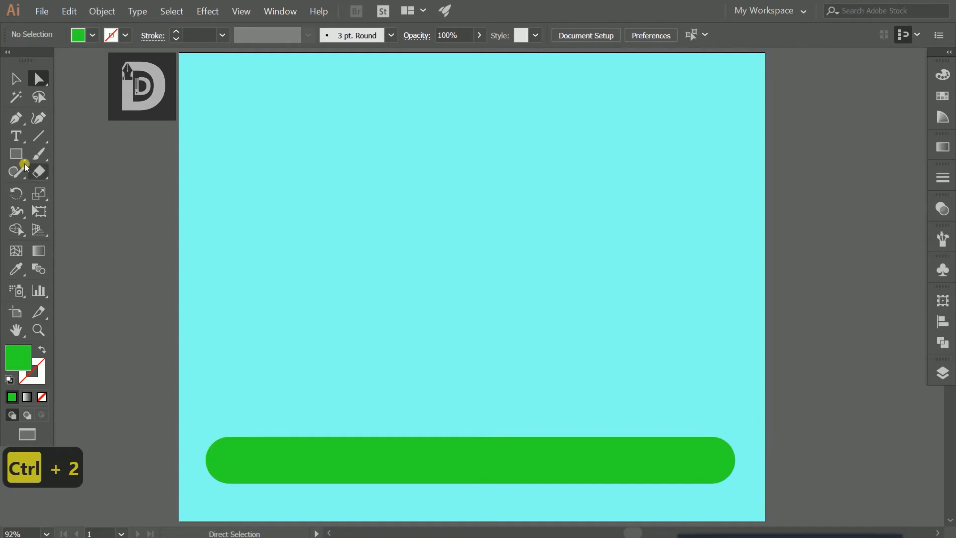
- Create a triangle above the green bar as a 3-sided polygon with a 50 px radius
click(17, 154)
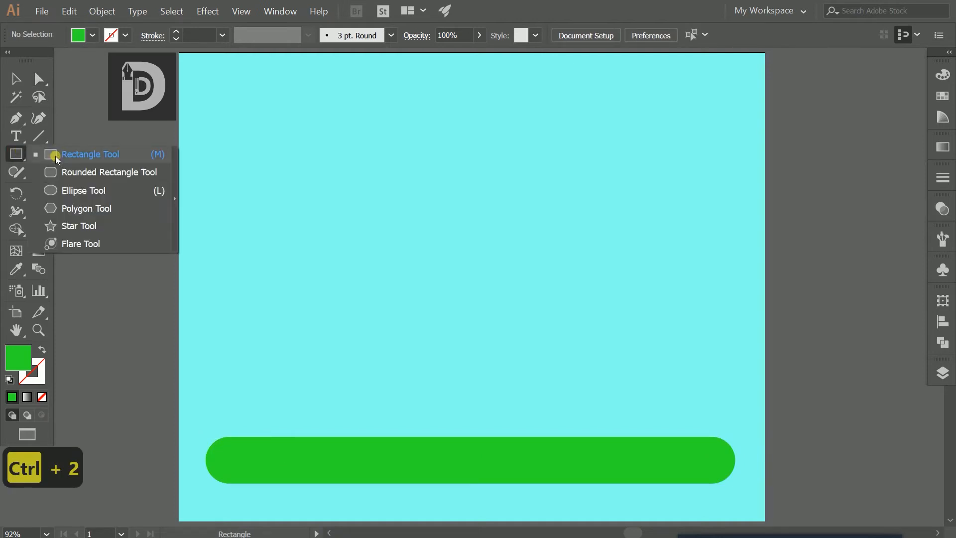
click(127, 208)
click(353, 158)
click(464, 264)
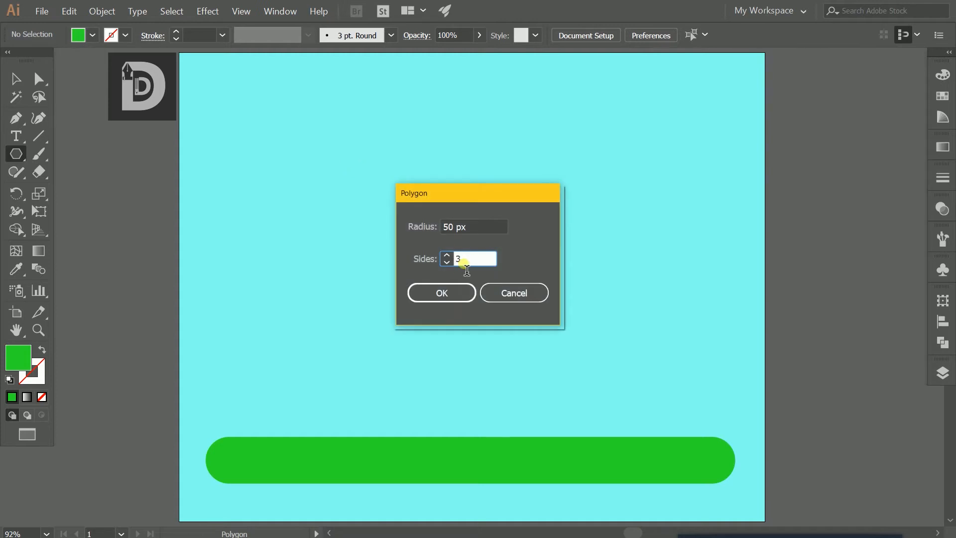
click(461, 300)
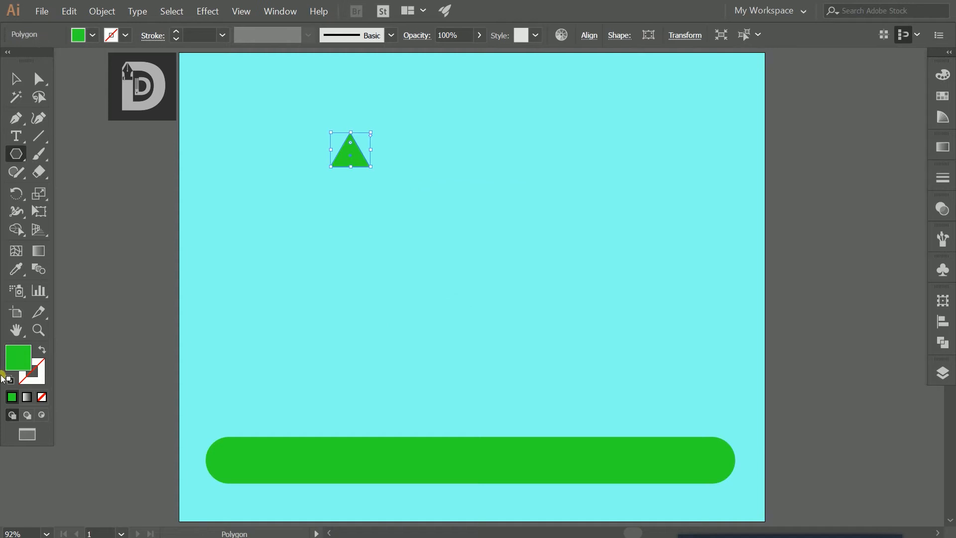
- Change the triangle's fill to ochre (BA942A)
double_click(22, 358)
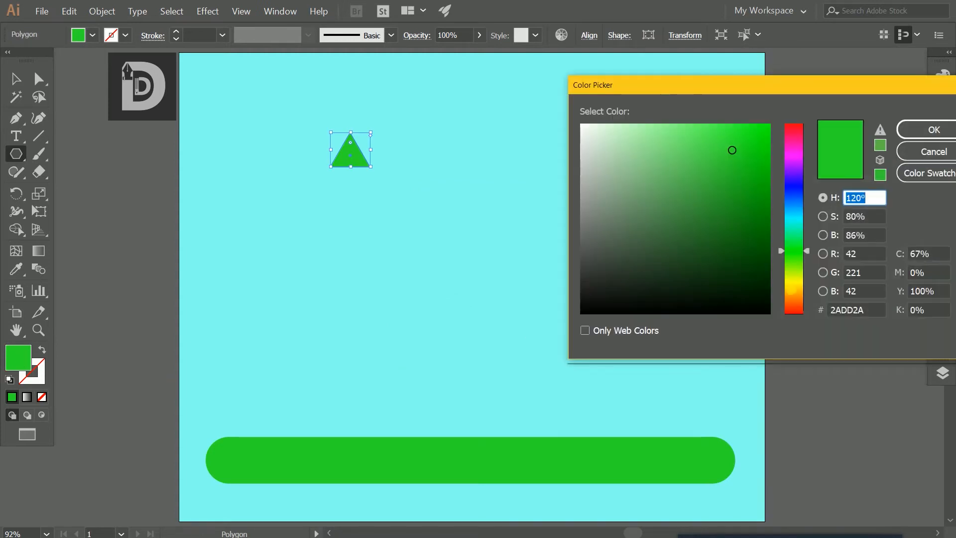
click(792, 290)
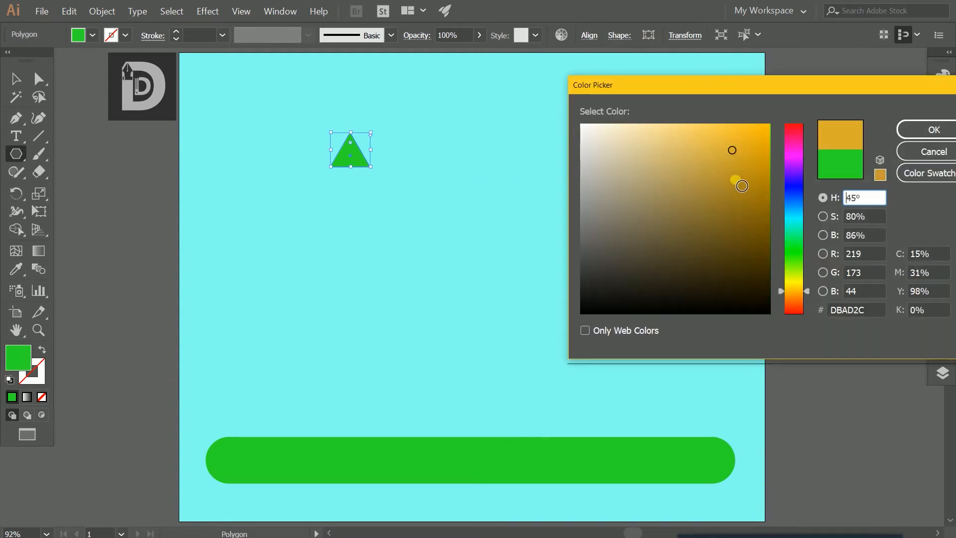
click(727, 174)
click(934, 129)
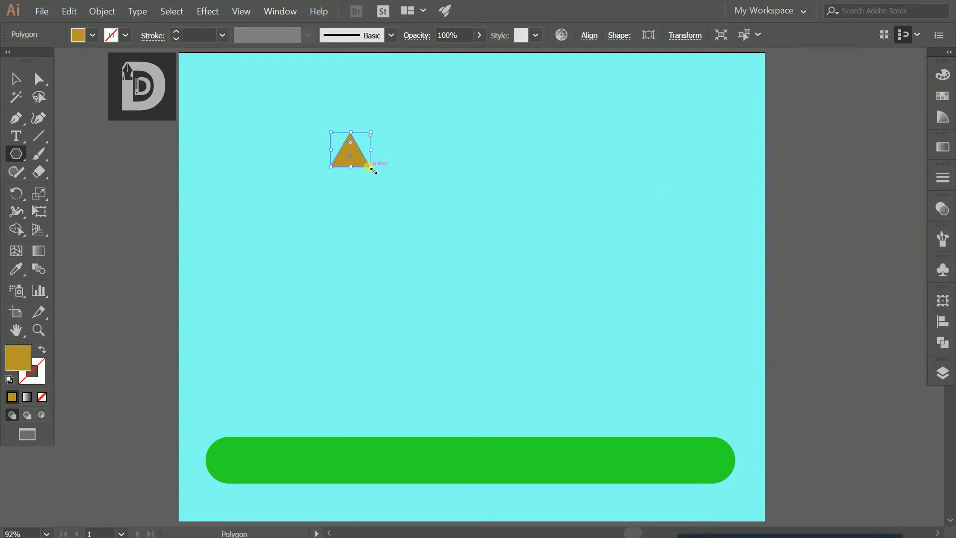
- Enlarge the triangle proportionally to nearly half the artboard's height and place it left of centre above the green bar
drag(372, 170, 474, 252)
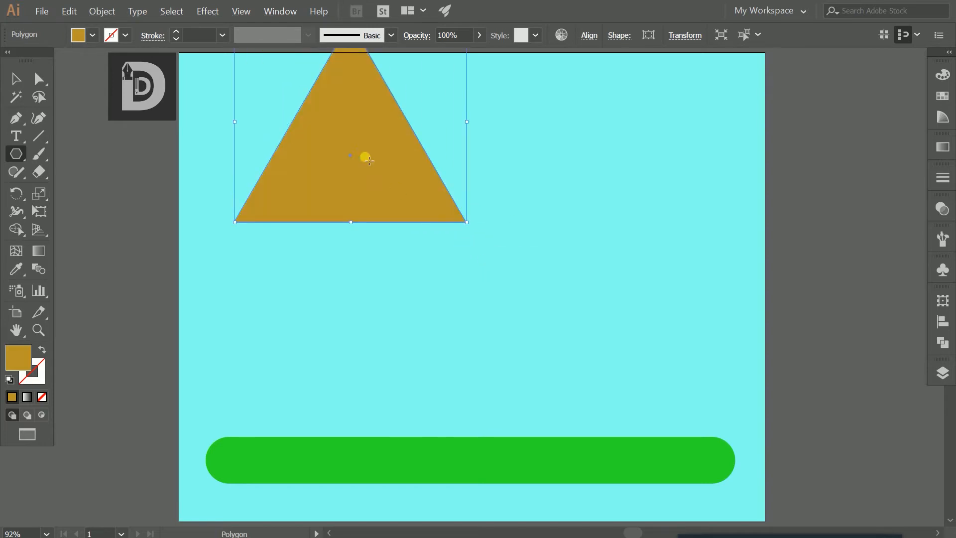
key(v)
drag(366, 151, 421, 287)
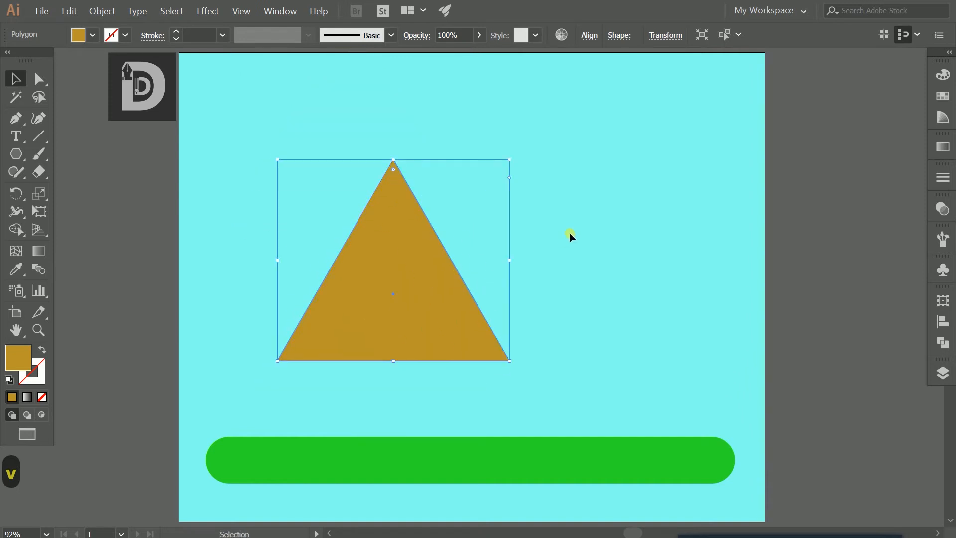
click(570, 233)
- Paste a copy of the triangle directly in front of the original, keeping both exactly aligned
click(412, 263)
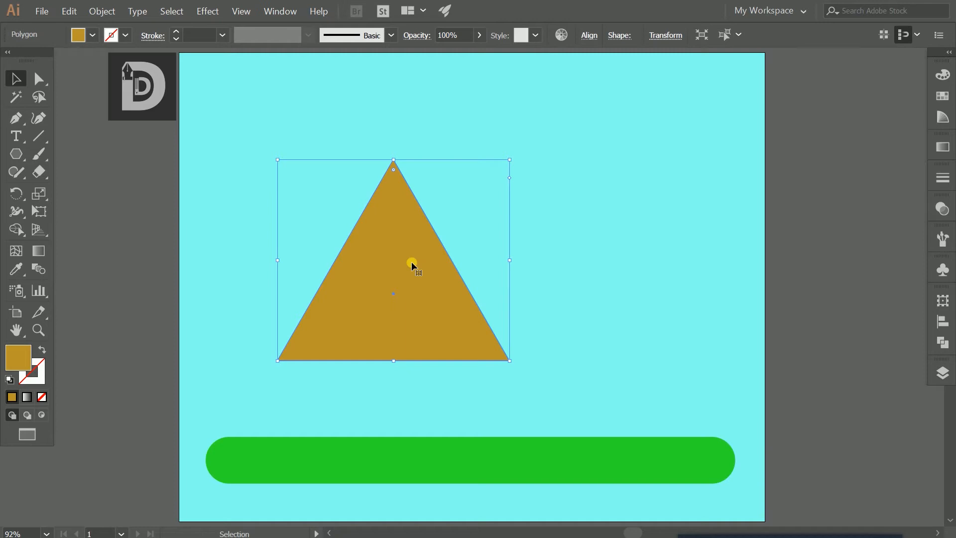
key(ctrl+c)
key(ctrl+f)
drag(407, 262, 533, 267)
key(ctrl+z)
click(518, 247)
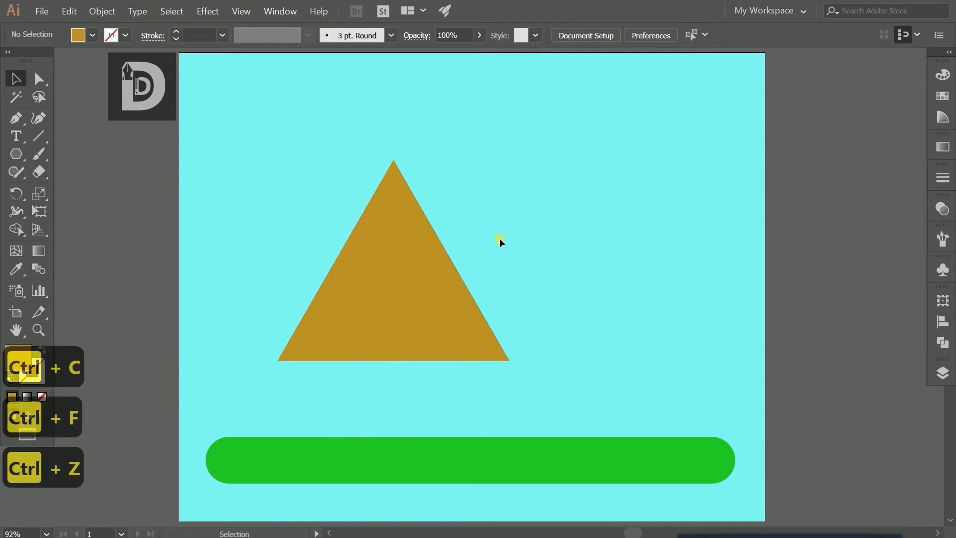
- Darken the front triangle's fill to brown (937322)
click(371, 268)
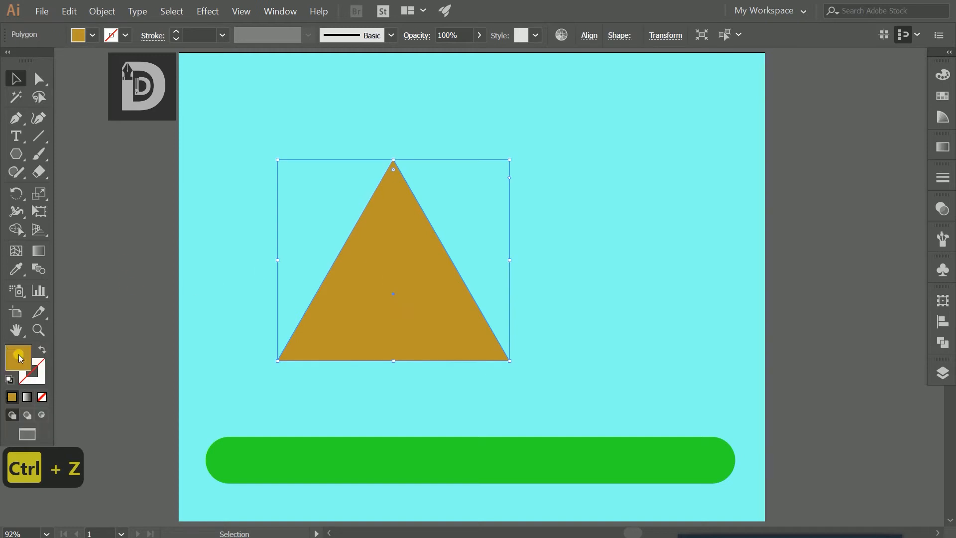
double_click(20, 369)
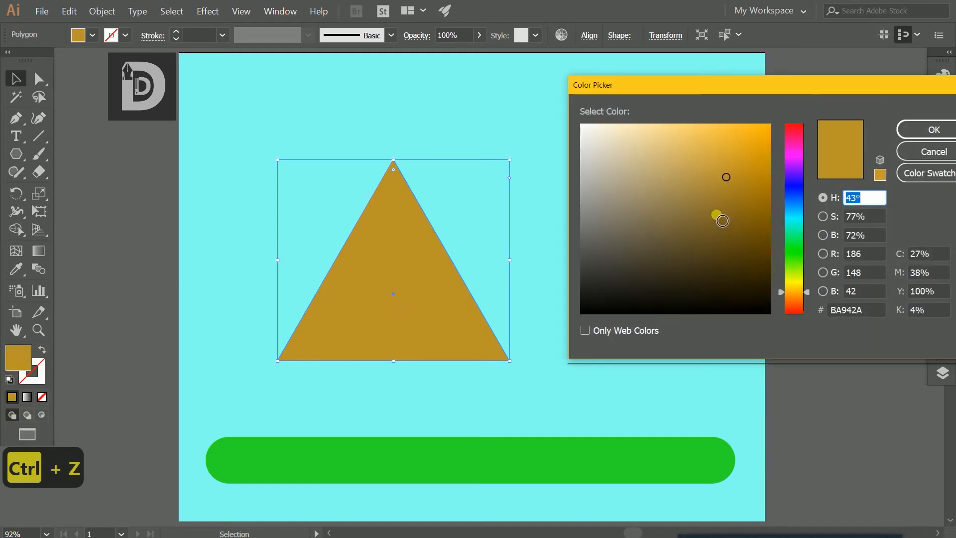
click(730, 209)
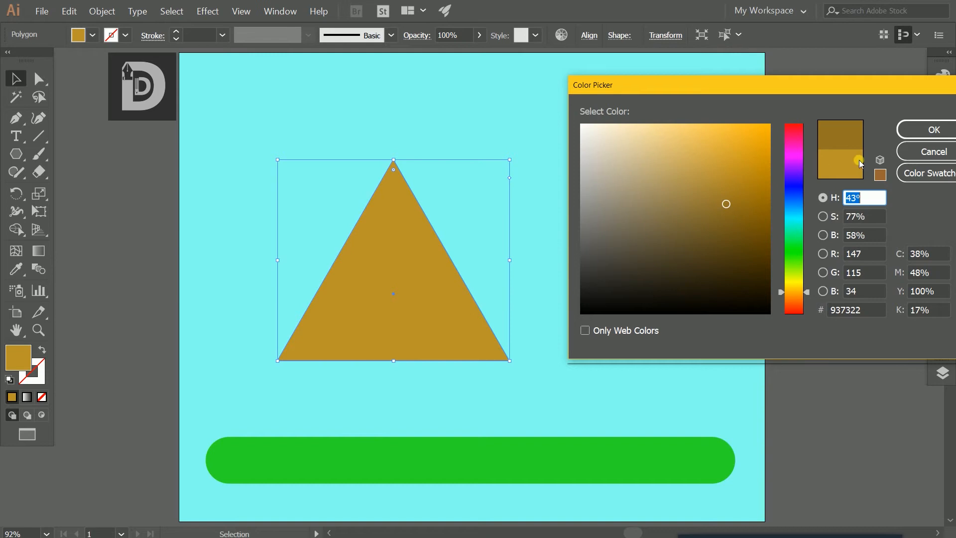
click(904, 130)
click(565, 265)
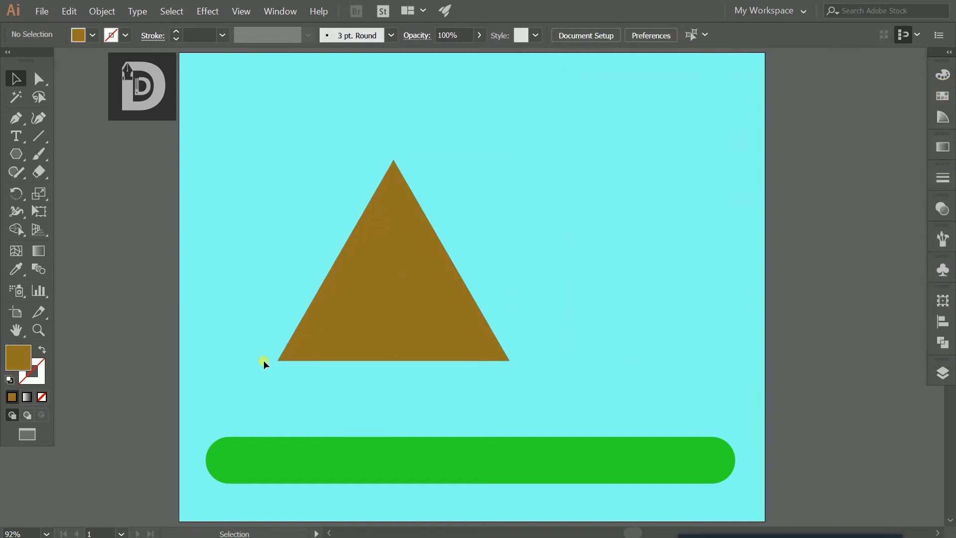
- Move the brown triangle's lower-left corner inward along the base, exposing an ochre strip of the triangle behind
key(a)
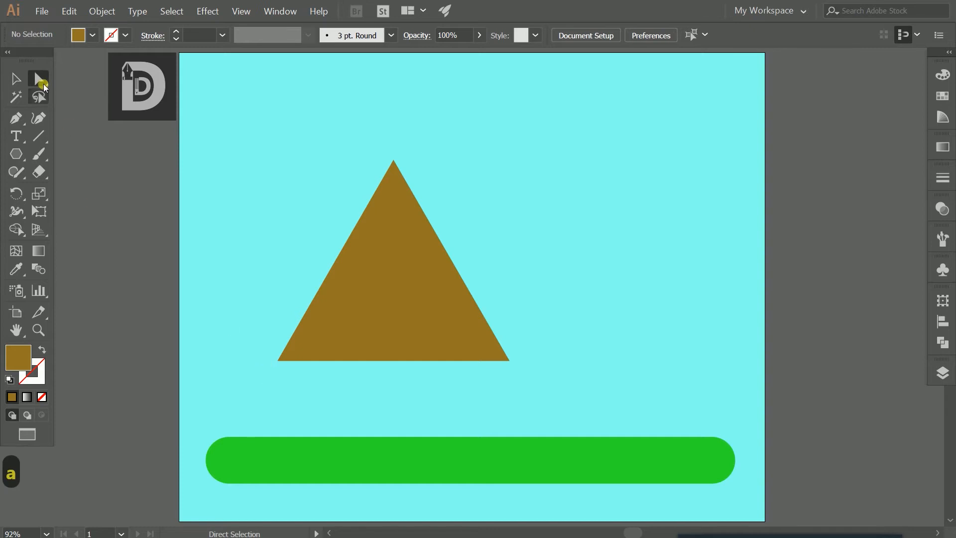
click(277, 361)
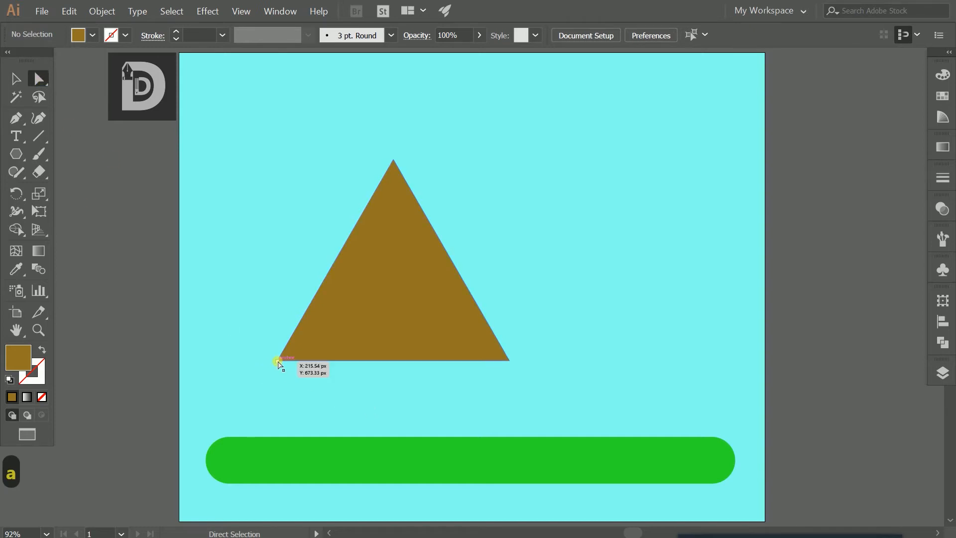
drag(277, 360, 343, 361)
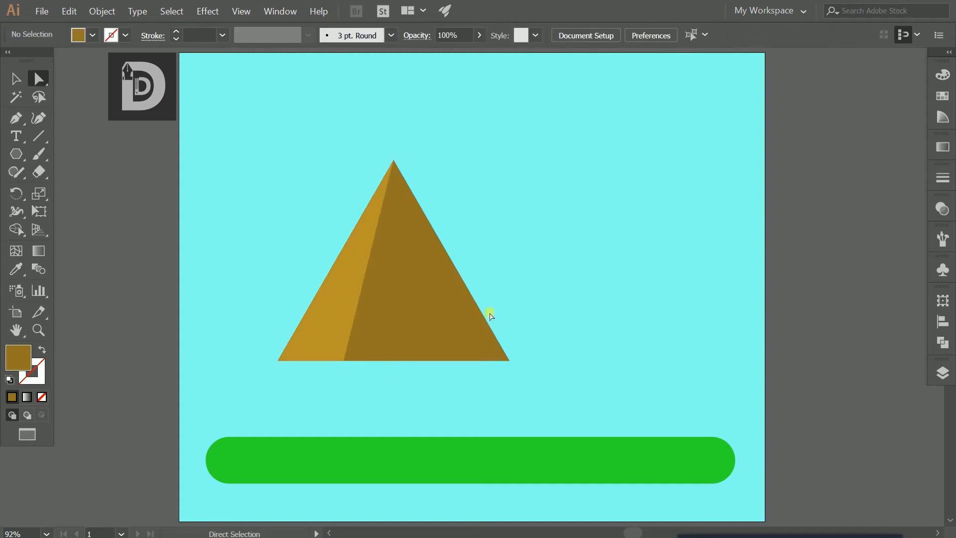
- Group the ochre and brown triangles together
drag(259, 171, 277, 388)
drag(577, 388, 577, 388)
right_click(404, 235)
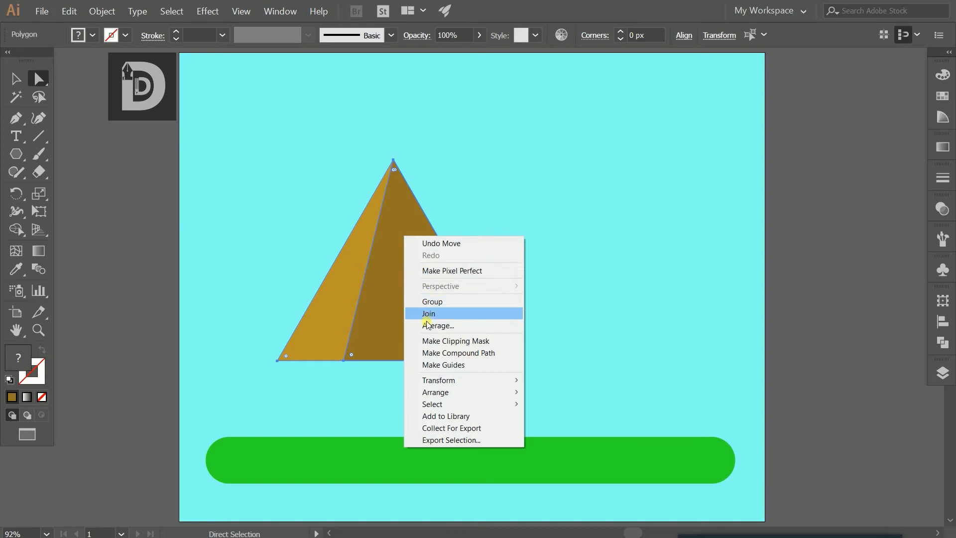
click(435, 300)
click(549, 235)
mouse_move(403, 238)
mouse_down()
mouse_move(478, 238)
mouse_move(423, 228)
mouse_move(411, 238)
mouse_up()
click(491, 177)
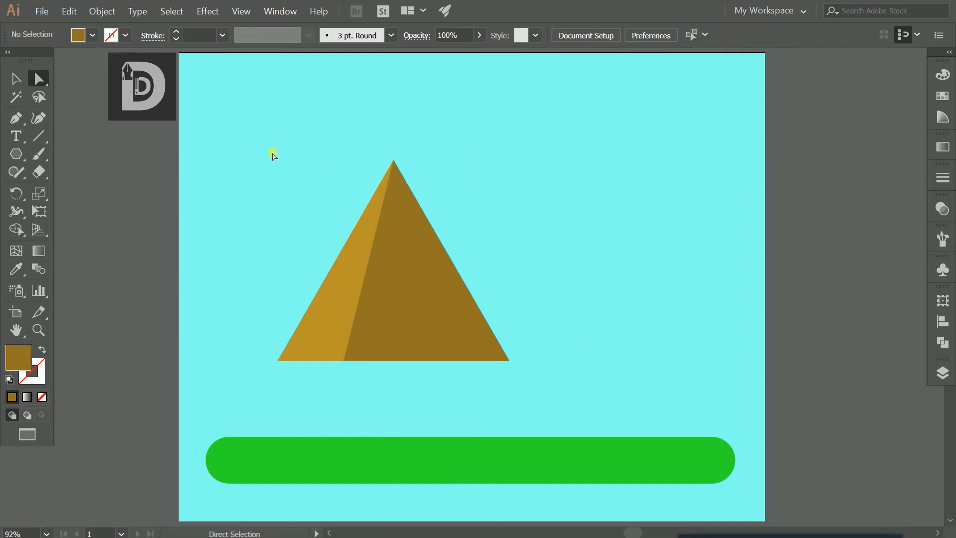
drag(482, 414, 482, 414)
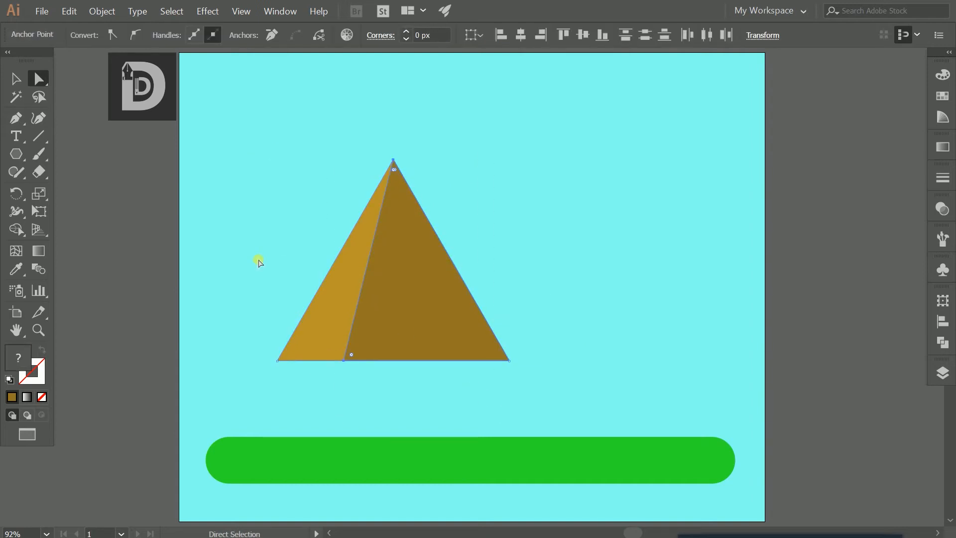
drag(254, 185, 538, 404)
drag(343, 291, 331, 289)
key(ctrl+z)
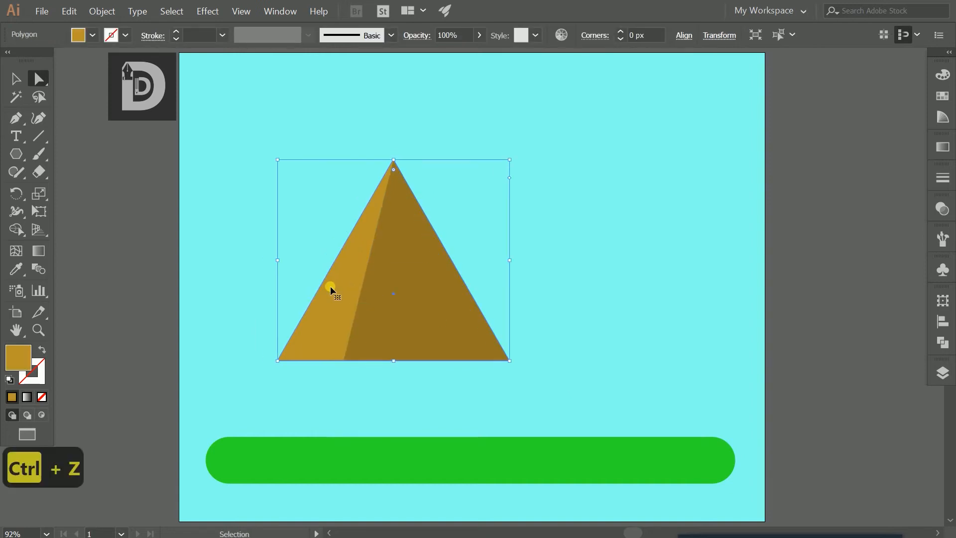
click(247, 150)
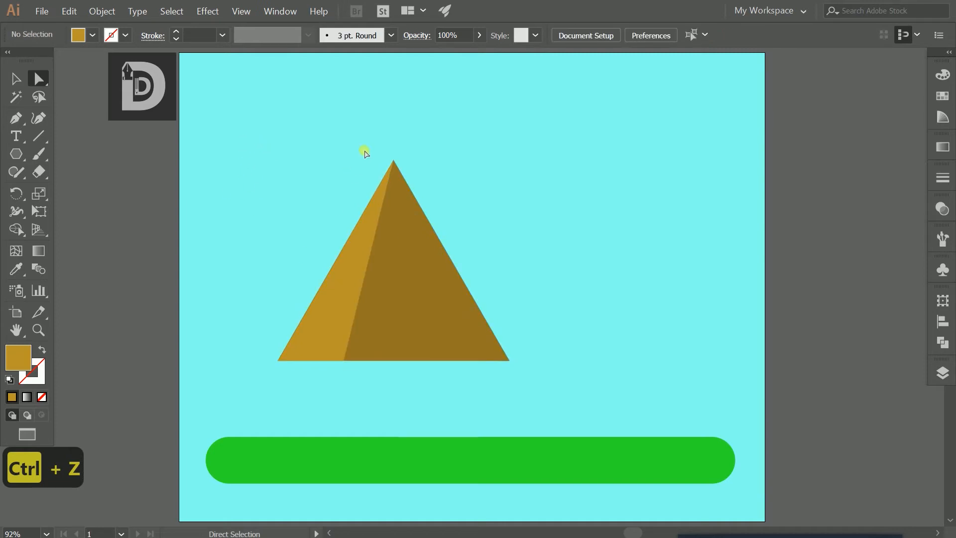
- Move the two-tone mountain down so its base rests on the green ground strip
click(15, 78)
drag(390, 185, 357, 239)
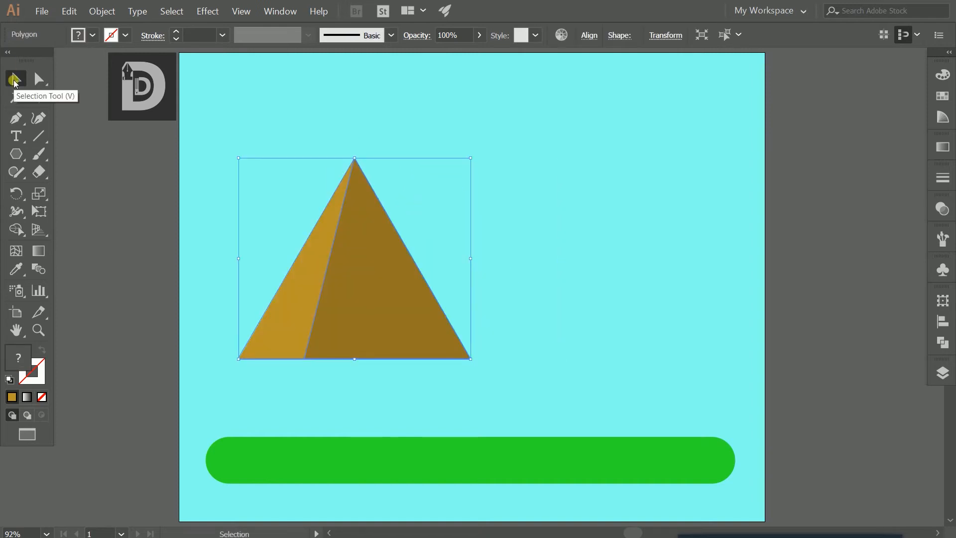
drag(326, 326, 367, 369)
click(519, 324)
- Duplicate the mountain horizontally to the right along the green strip, overlapping the original's lower slope
click(385, 335)
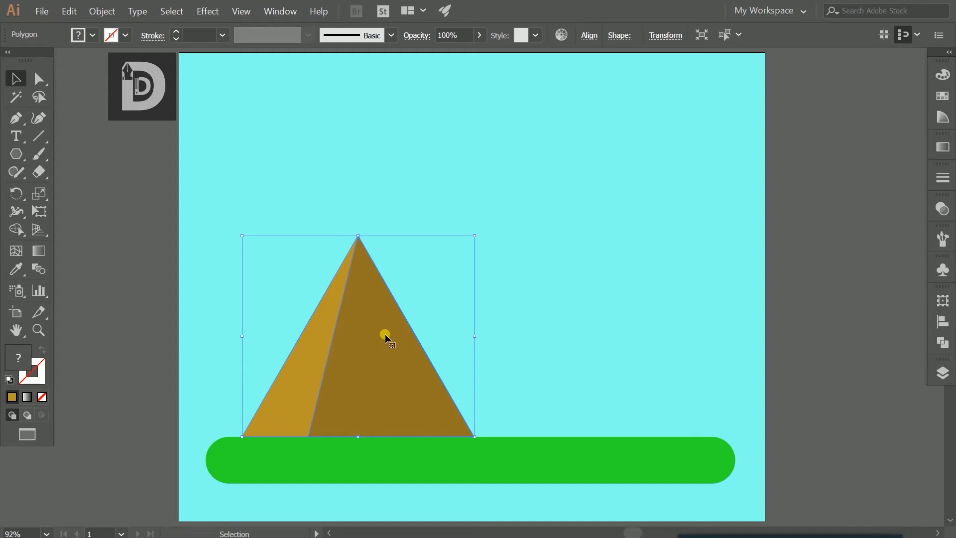
drag(385, 337, 543, 335)
click(690, 258)
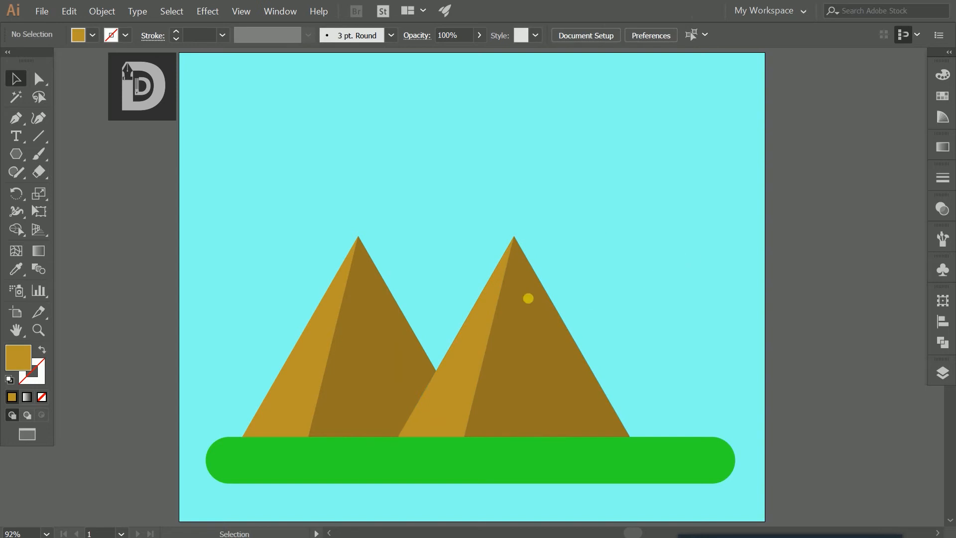
- Scale the copied mountain down proportionally and set it back on the green strip, slightly farther right of the original
drag(464, 254, 566, 305)
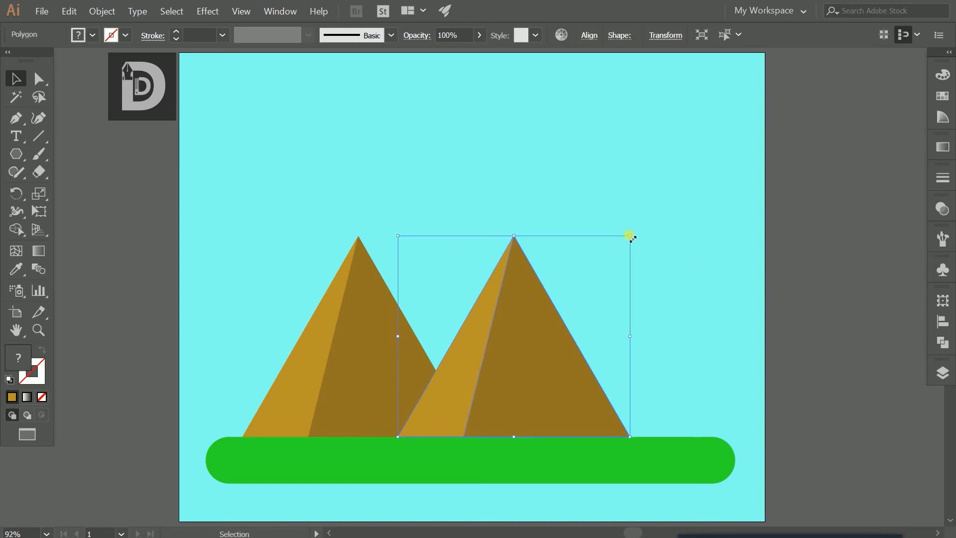
drag(630, 236, 618, 247)
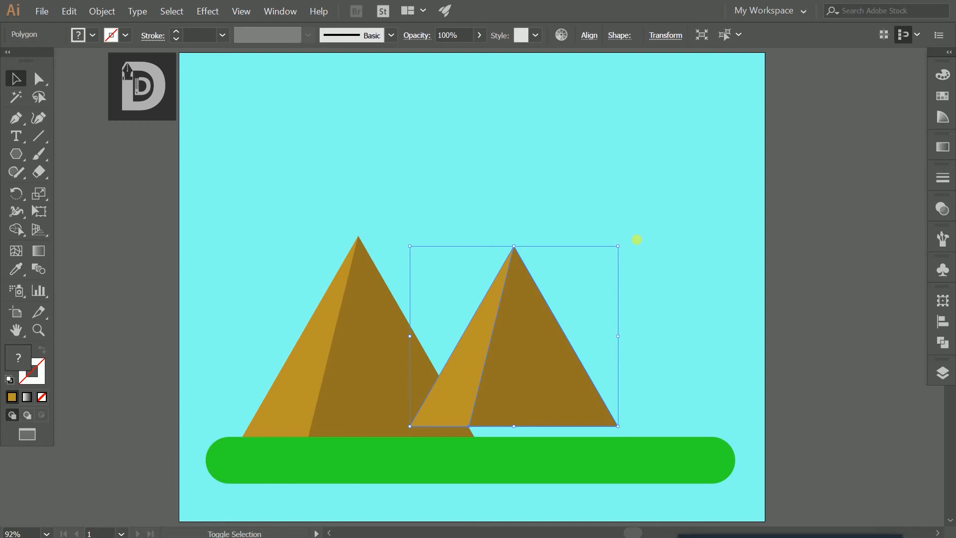
click(563, 327)
drag(563, 327, 564, 348)
click(471, 312)
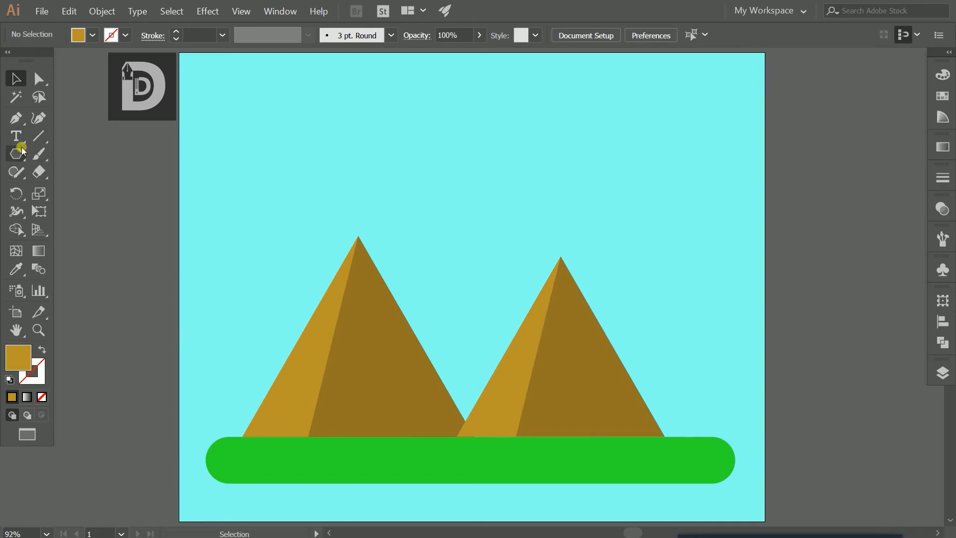
- Draw an orange (F99F00) circle with the Ellipse tool in the sky between the two mountain peaks
drag(22, 151, 74, 192)
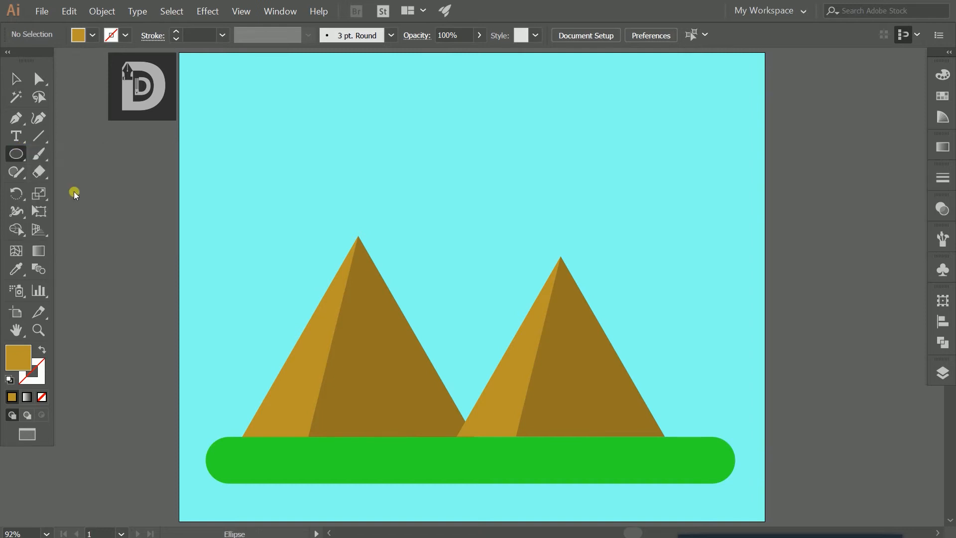
double_click(17, 360)
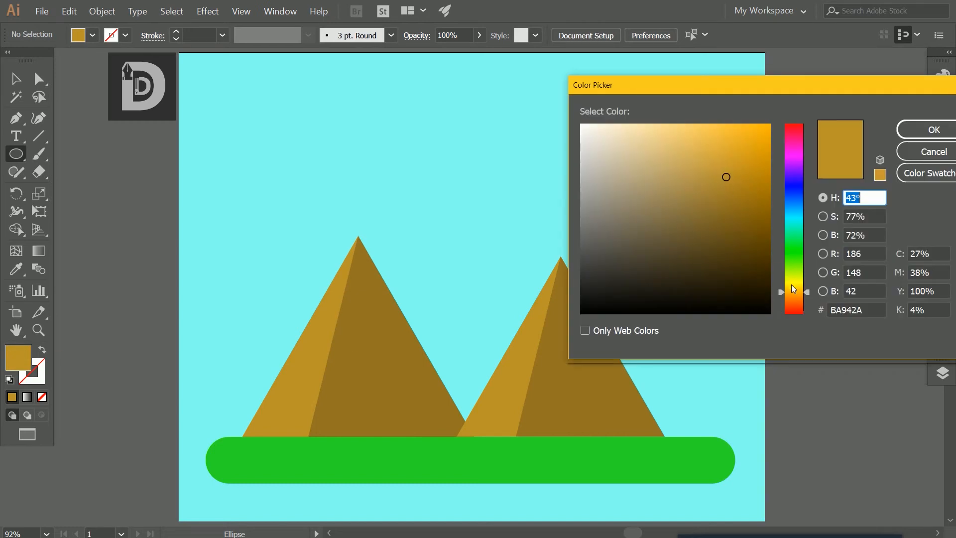
drag(793, 290, 793, 285)
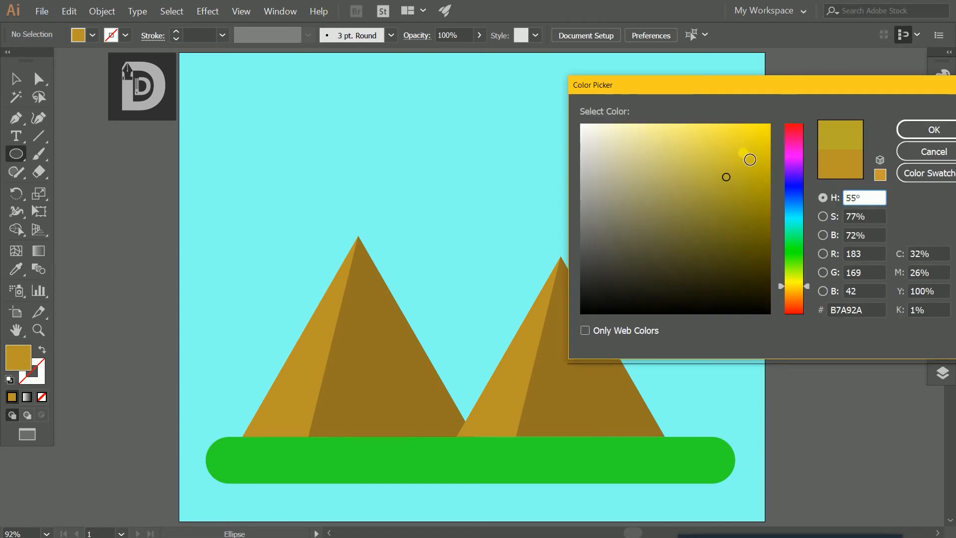
click(745, 143)
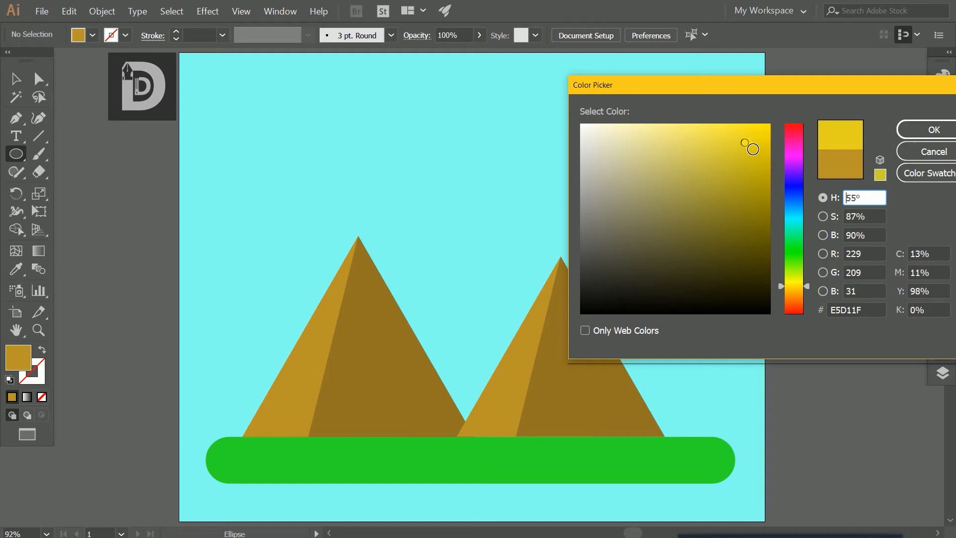
click(792, 298)
click(793, 294)
click(758, 135)
click(770, 128)
click(928, 130)
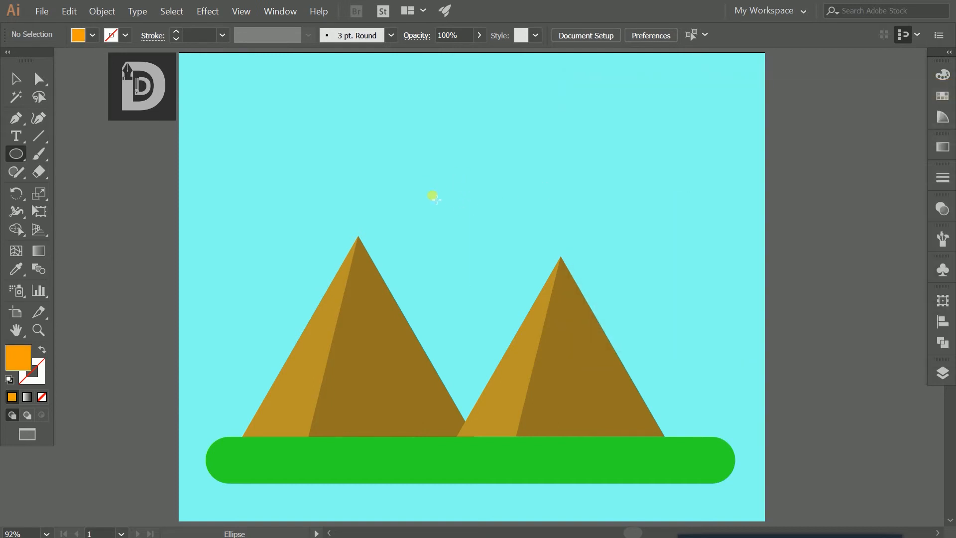
drag(434, 198, 465, 230)
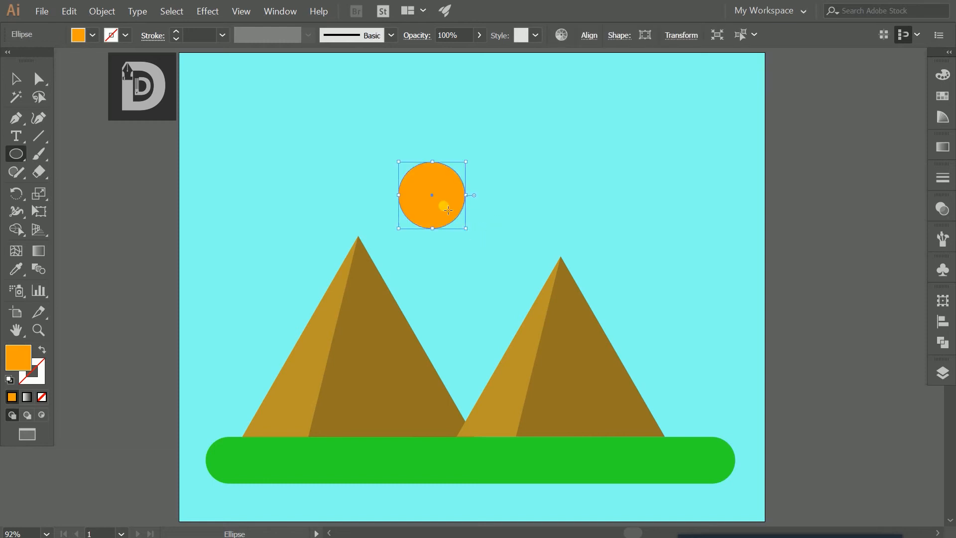
- Duplicate the orange circle with a slight offset down and to the right of the original
key(v)
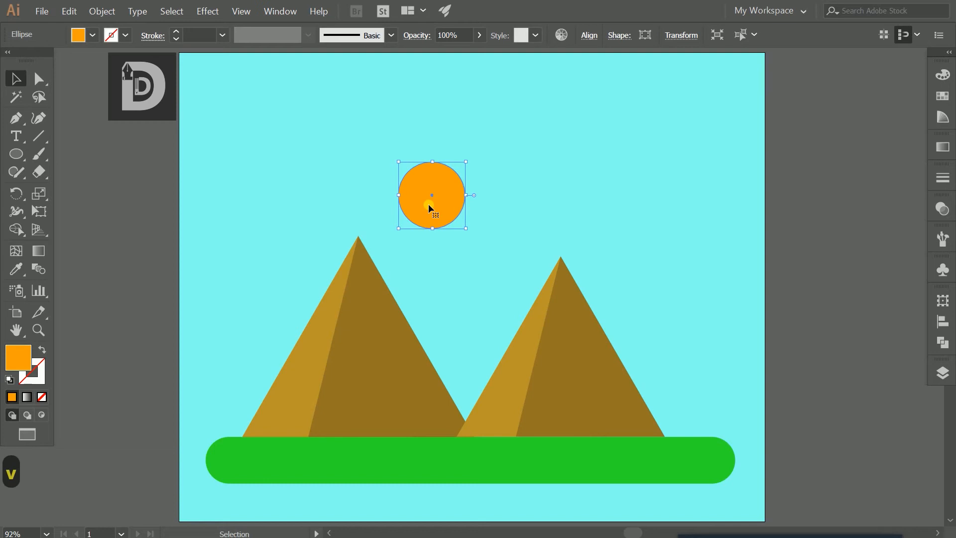
drag(428, 204, 434, 207)
click(497, 190)
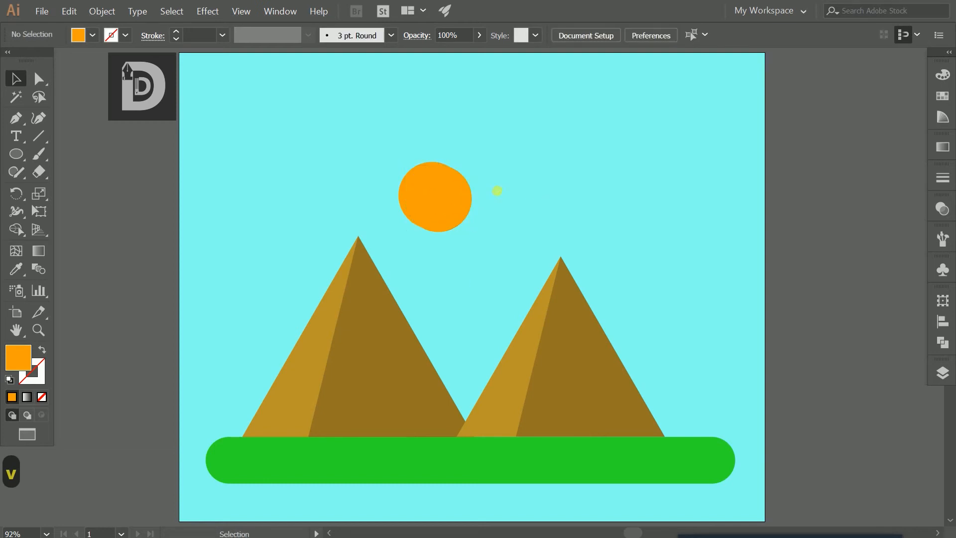
- Change the rear circle's fill to yellow (F7EA00)
click(423, 164)
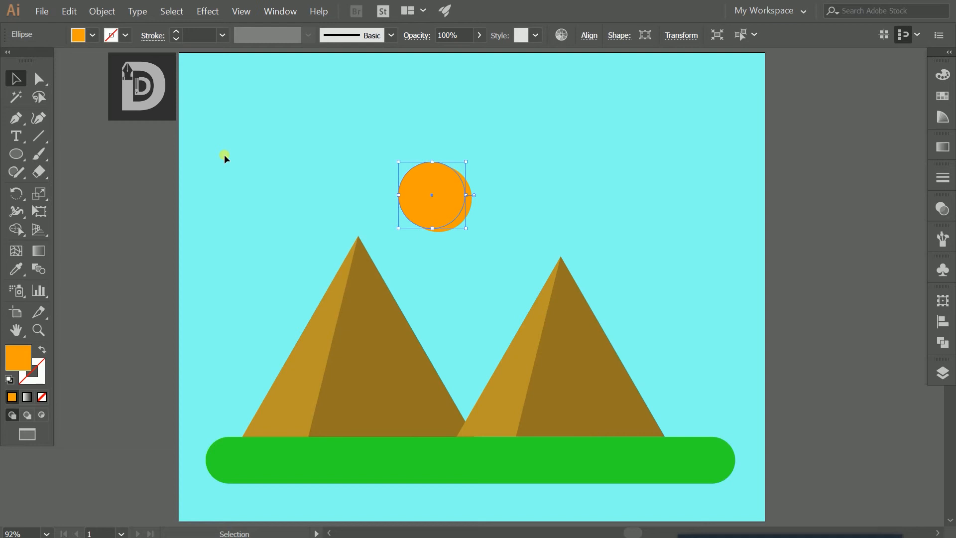
double_click(25, 354)
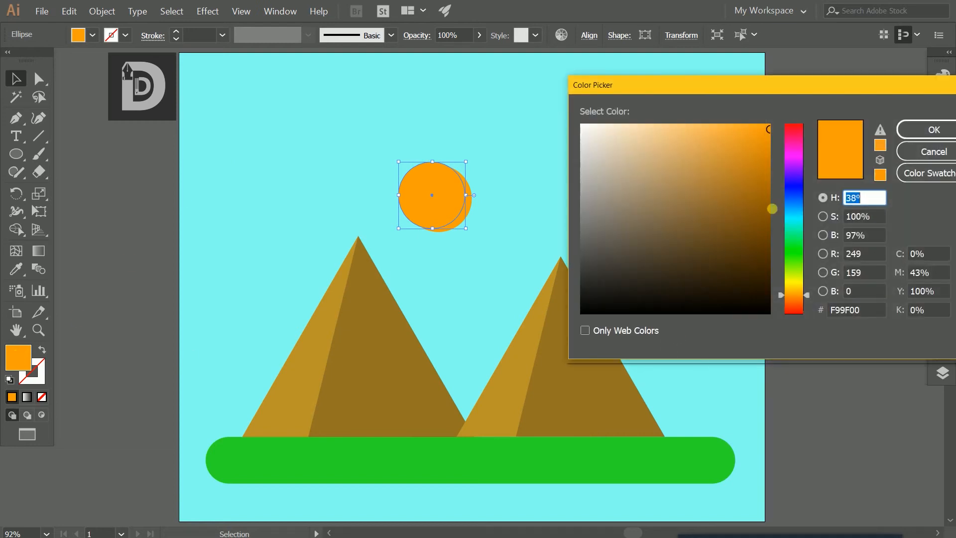
click(792, 285)
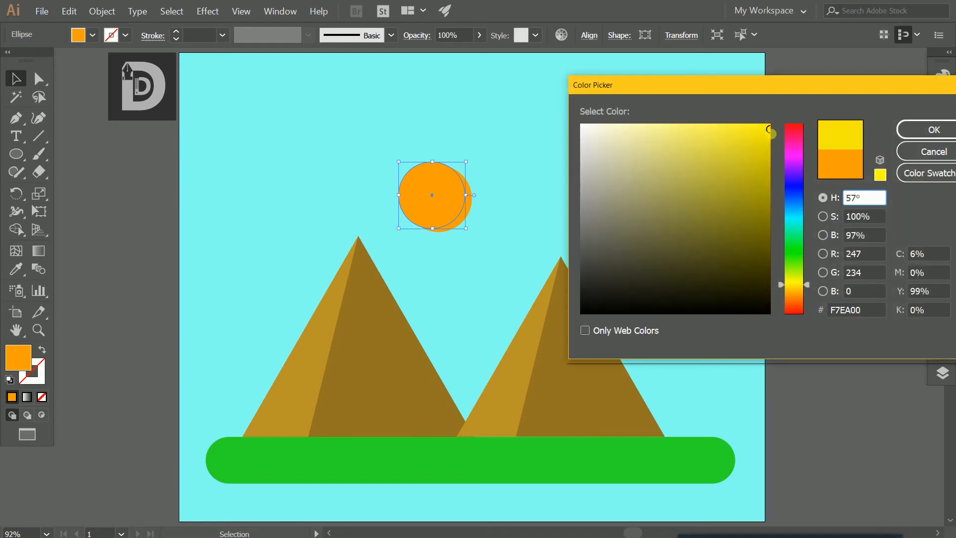
click(927, 133)
click(617, 164)
- Nudge the front orange circle up and left until only a thin yellow crescent of the rear circle shows
click(452, 197)
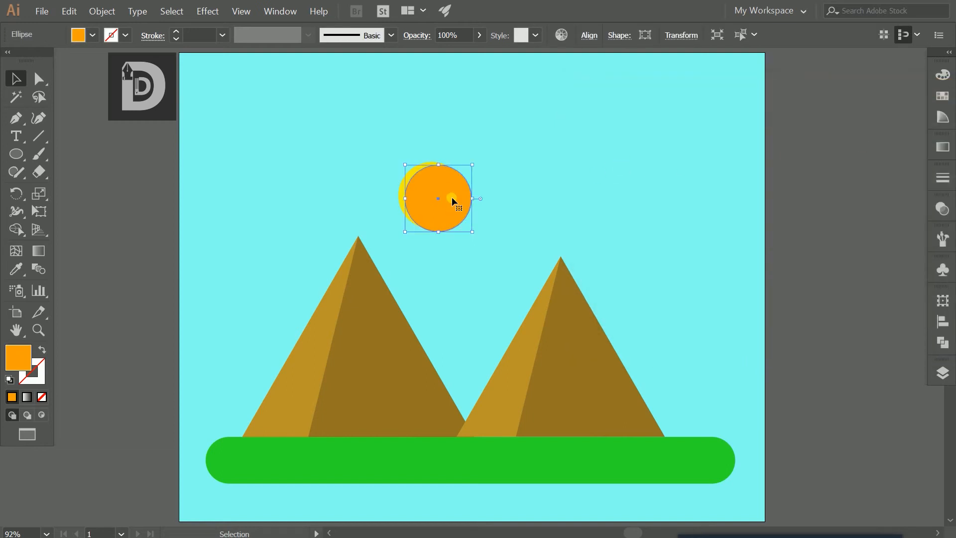
key(Up)
key(Left)
key(Left)
key(Left)
key(Left)
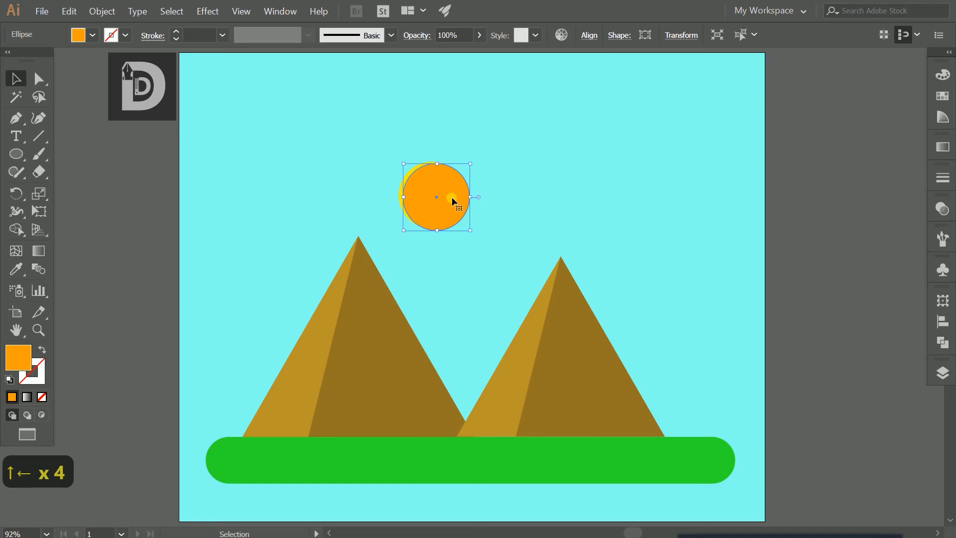
key(Up)
key(Up)
key(Left)
key(Down)
key(Left)
click(504, 203)
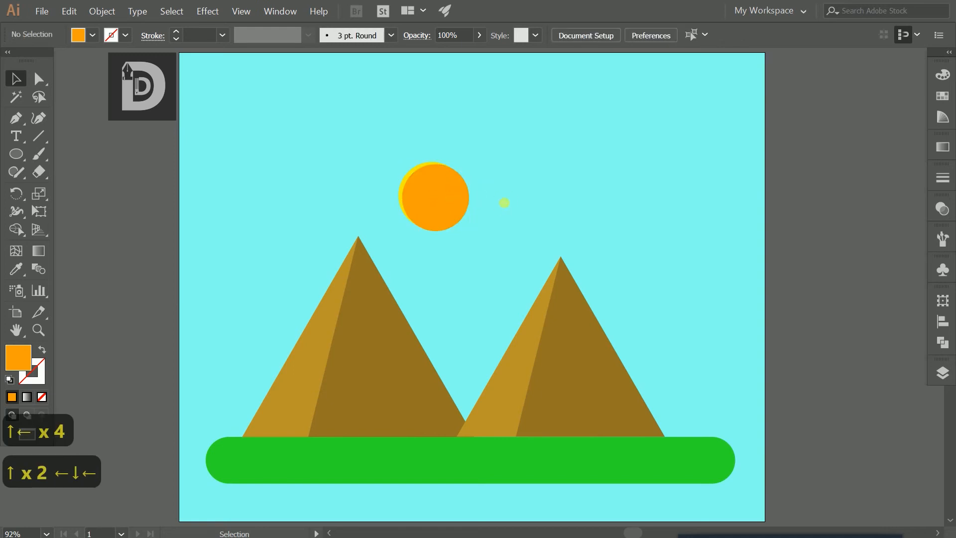
- Group the yellow and orange circles together as the sun
drag(388, 150, 471, 222)
right_click(490, 198)
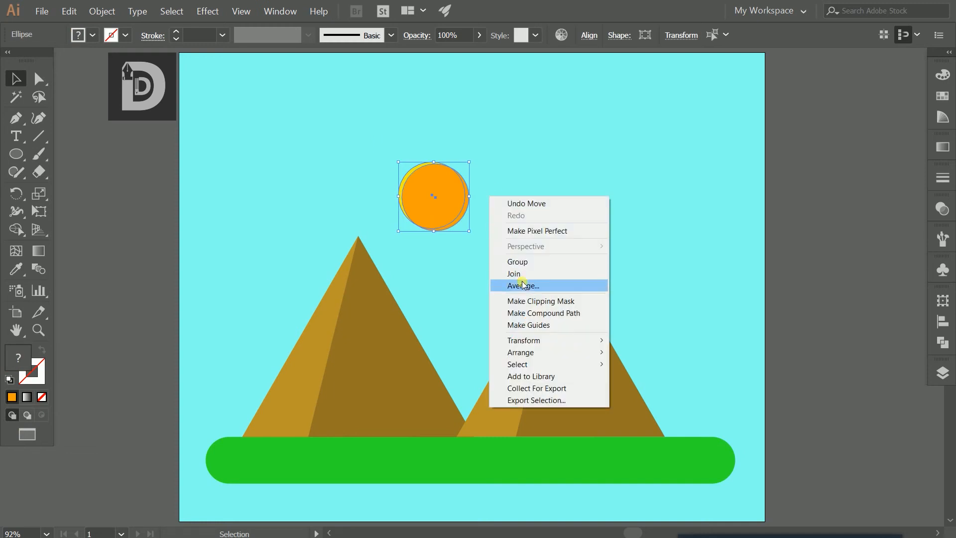
click(526, 262)
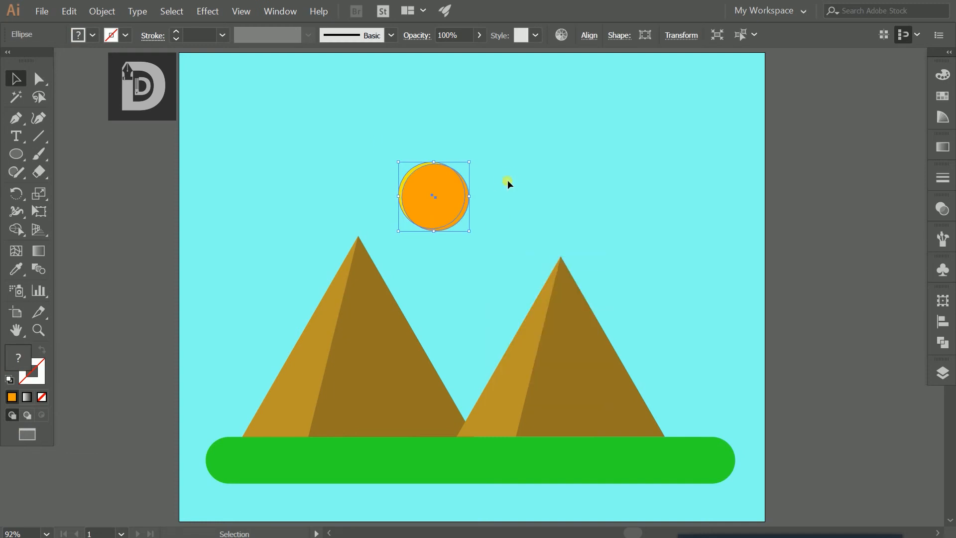
click(507, 181)
- Shift the whole sun slightly up and to the right, keeping its yellow crescent intact
key(a)
mouse_move(455, 192)
mouse_down()
mouse_move(520, 190)
mouse_move(465, 180)
mouse_up()
click(524, 197)
key(v)
click(448, 185)
click(552, 115)
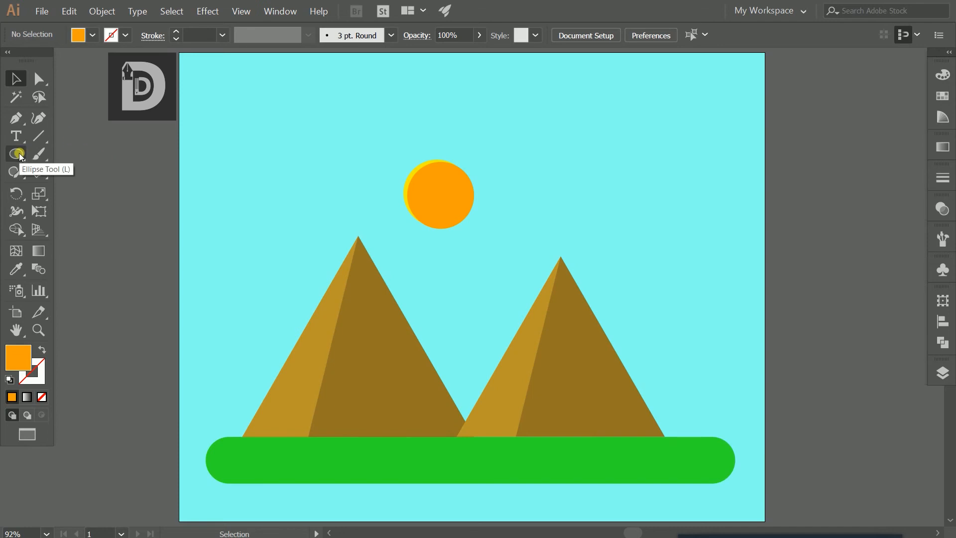
- Draw a white circle with the Ellipse tool in the upper-left sky above the larger mountain
drag(20, 155, 60, 188)
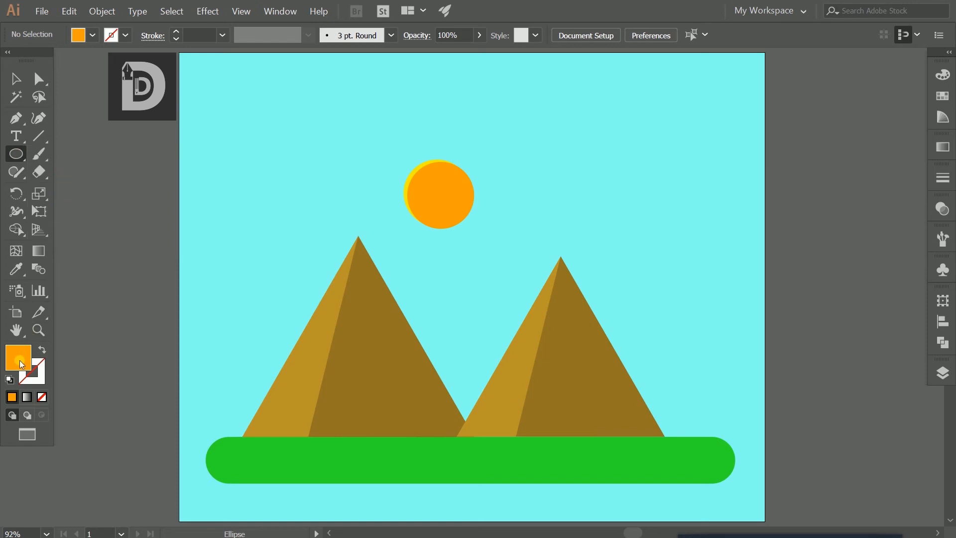
double_click(19, 360)
drag(651, 220, 580, 123)
click(933, 129)
drag(282, 119, 311, 148)
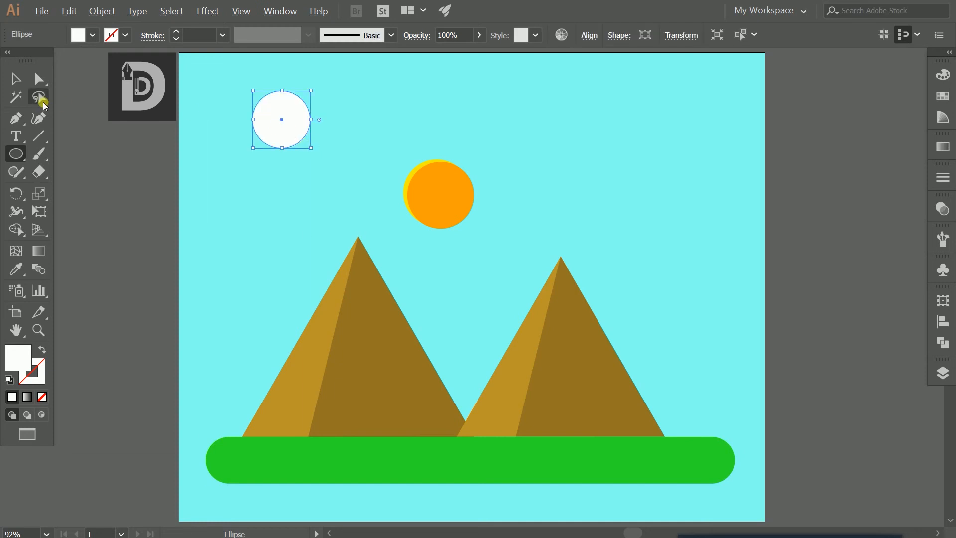
- Duplicate the white circle into a cluster of six overlapping circles forming a cloud outline
key(v)
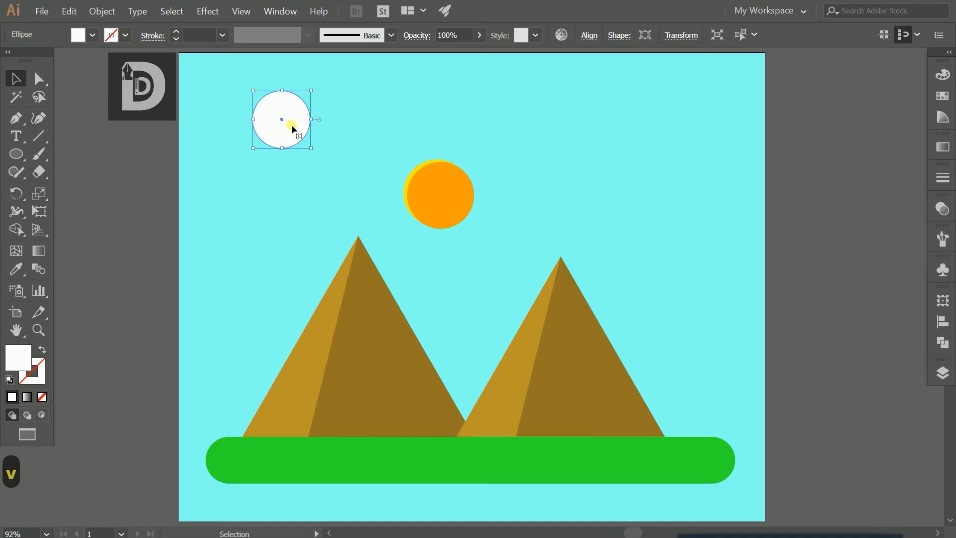
drag(292, 129, 321, 96)
click(430, 114)
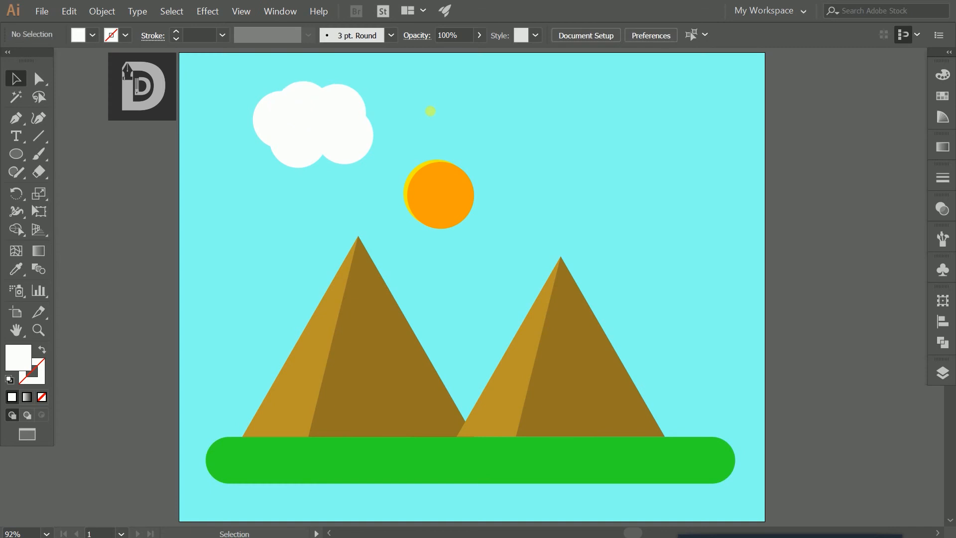
- Unite the overlapping white circles into one cloud shape and duplicate it to the right side of the sky
drag(238, 88, 394, 176)
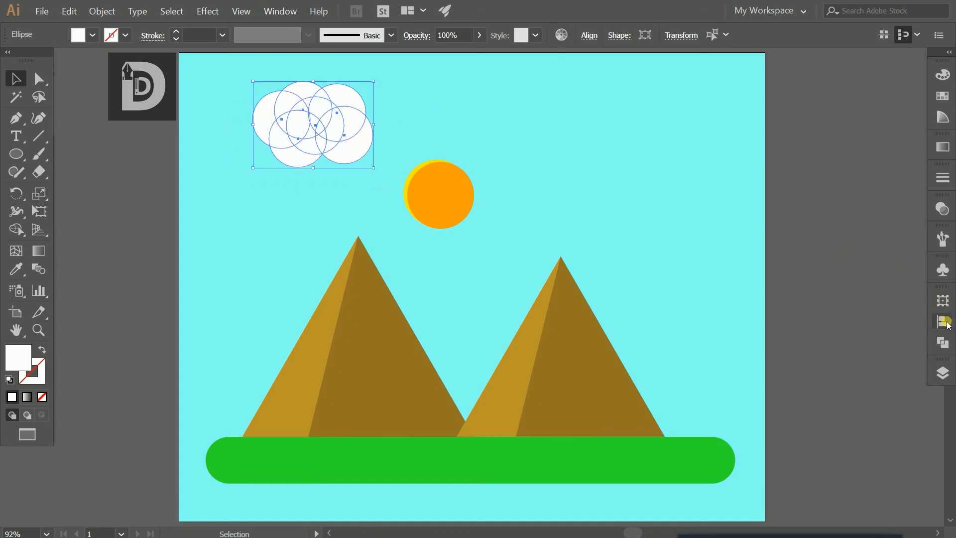
click(942, 340)
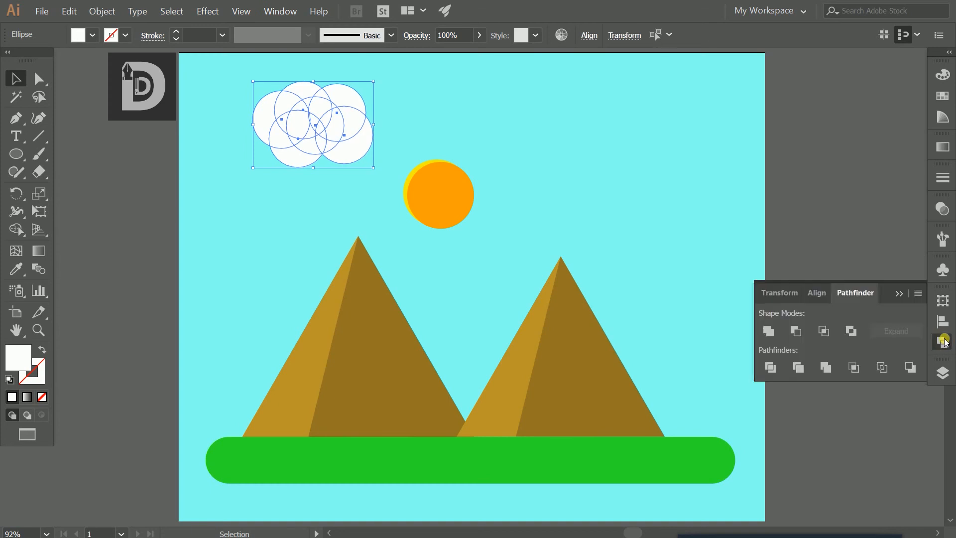
click(770, 330)
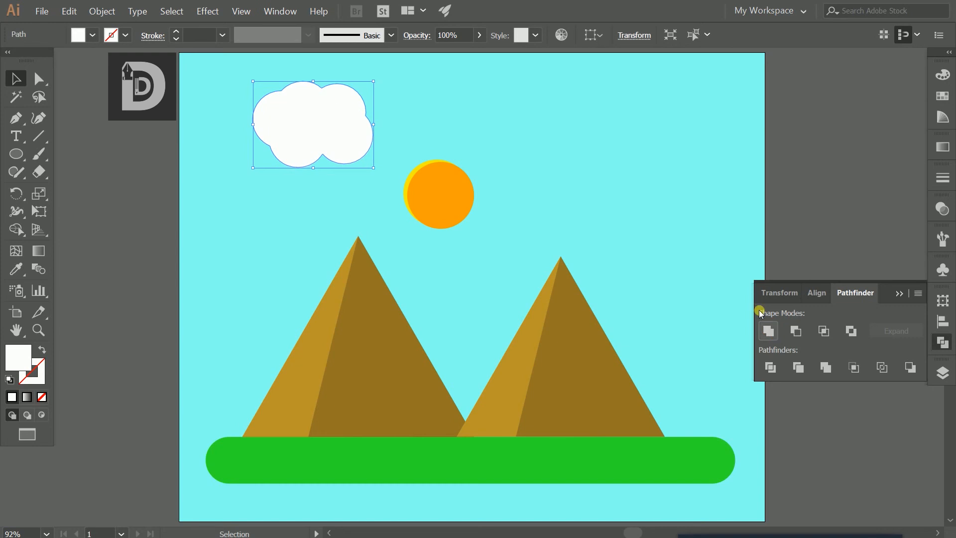
click(452, 83)
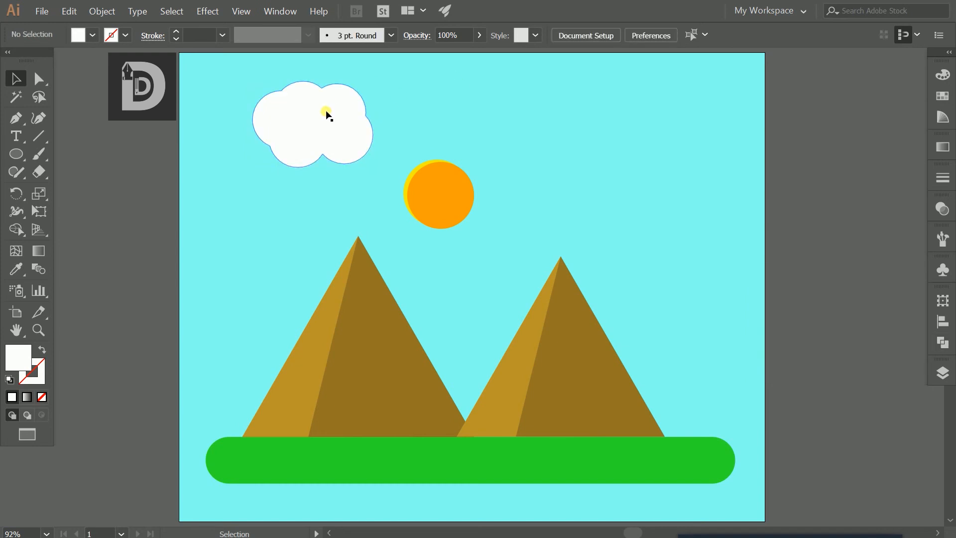
drag(327, 116, 664, 119)
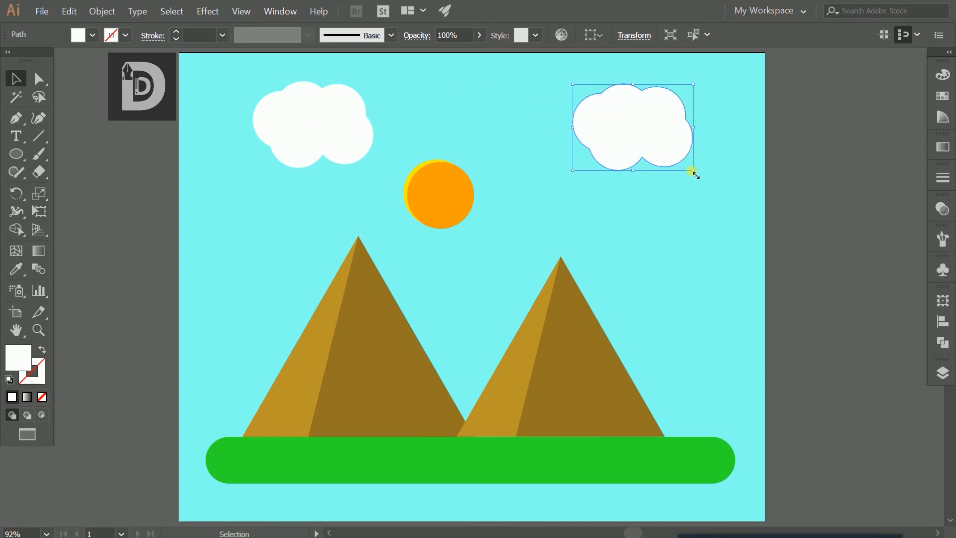
- Shrink the right-hand cloud, then place copies of it over the smaller mountain's right slope and the larger mountain's left slope, resizing the latter
drag(695, 173, 677, 159)
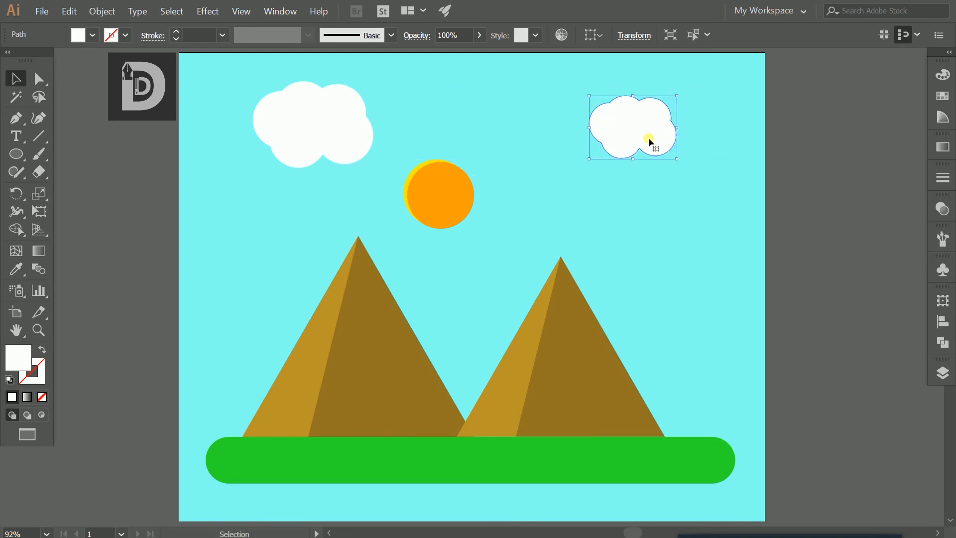
drag(641, 125, 639, 316)
drag(615, 293, 336, 265)
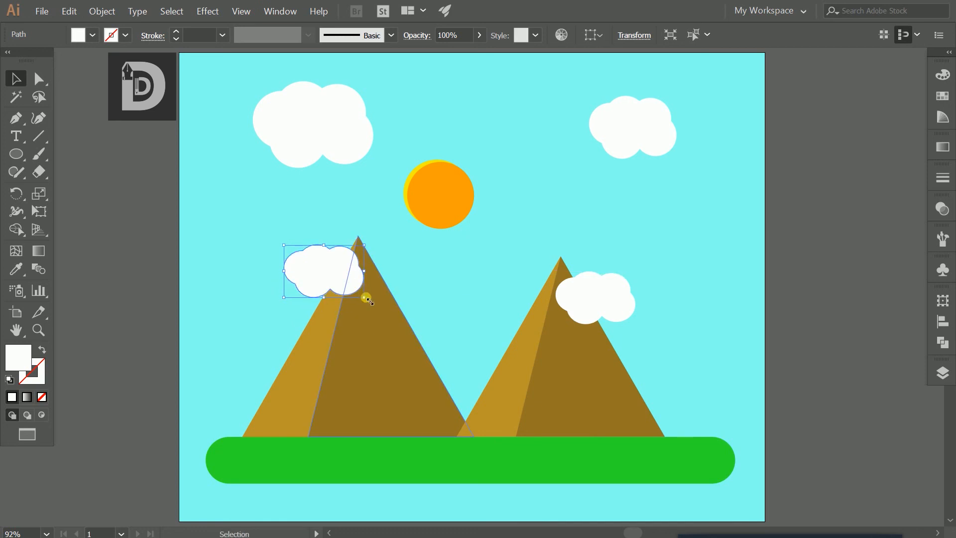
drag(366, 297, 370, 301)
click(450, 278)
- Try to send the cloud on the larger mountain backward by one level
click(351, 264)
right_click(353, 260)
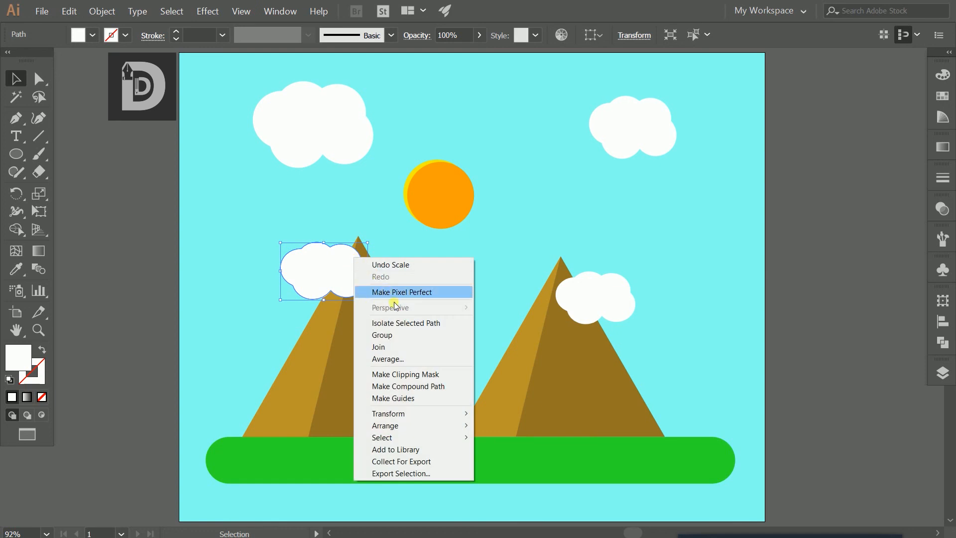
mouse_move(465, 425)
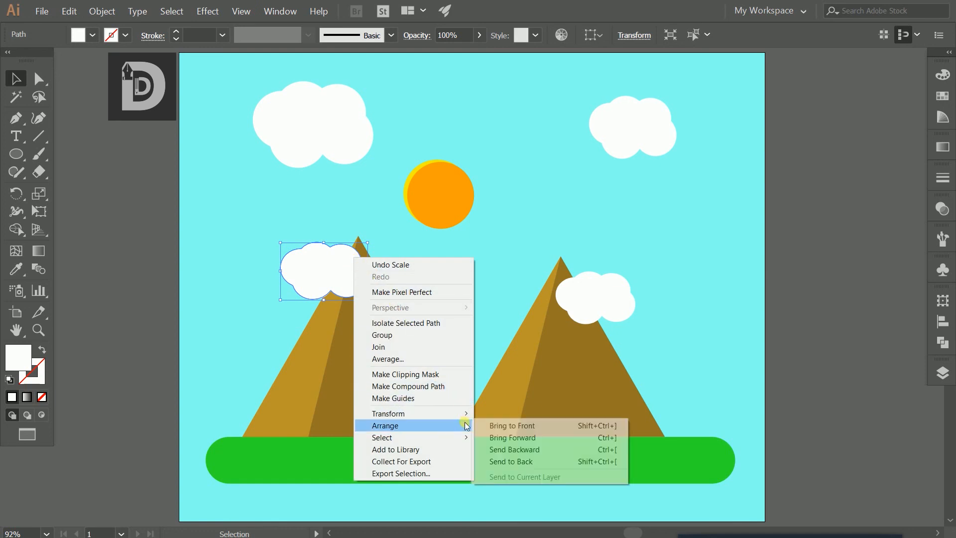
click(586, 449)
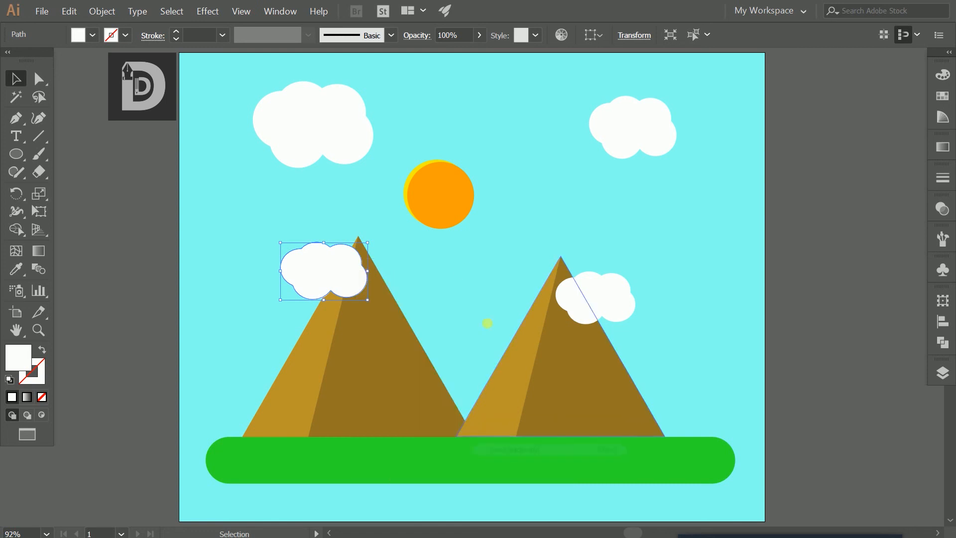
click(459, 269)
- Send the larger mountain's cloud to the back and bring it forward one level, placing it behind the mountain but above the background
click(317, 255)
ctrl+click(318, 255)
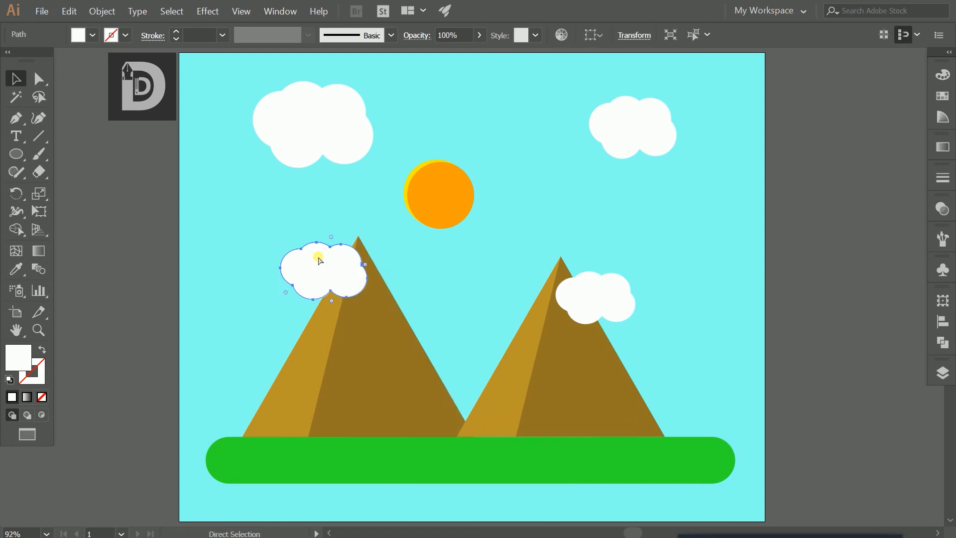
key(ctrl+shift+bracketleft)
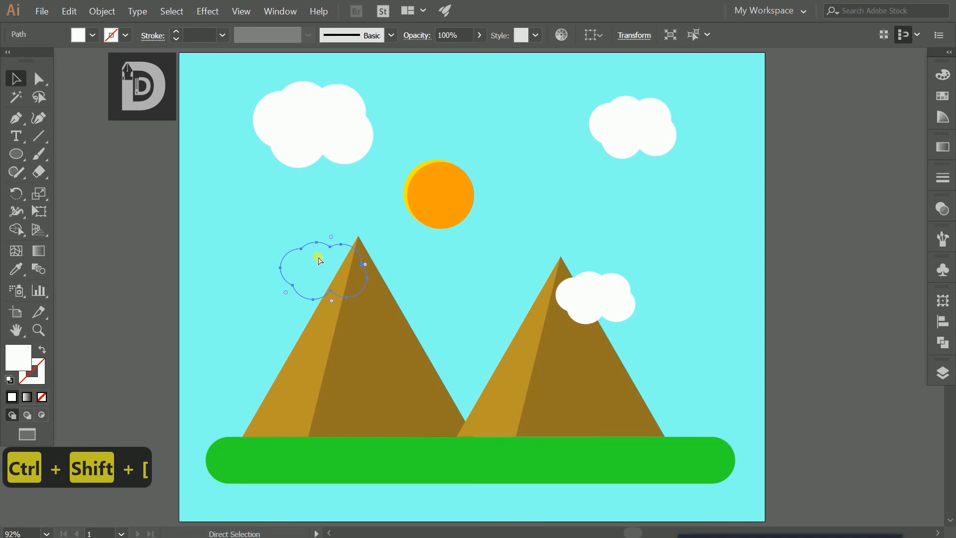
key(ctrl+bracketright)
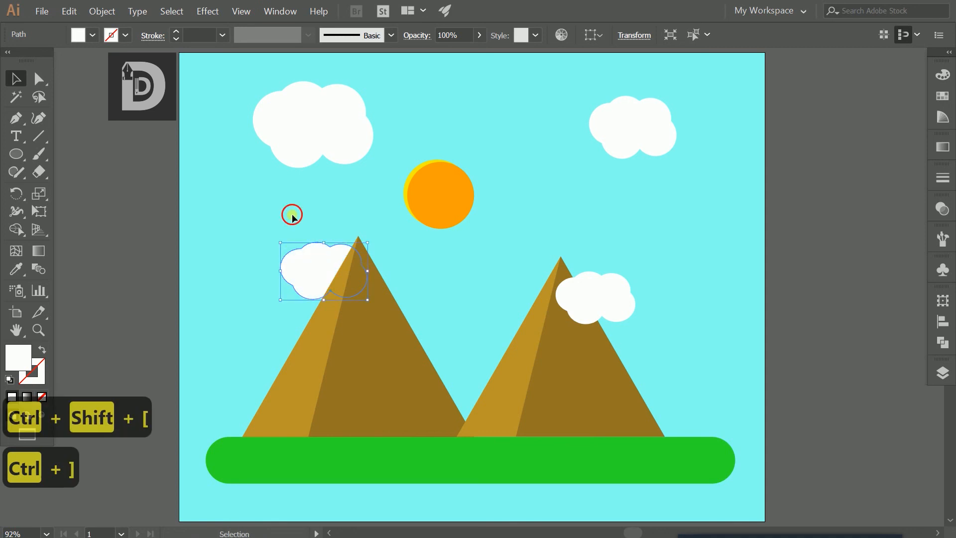
click(292, 216)
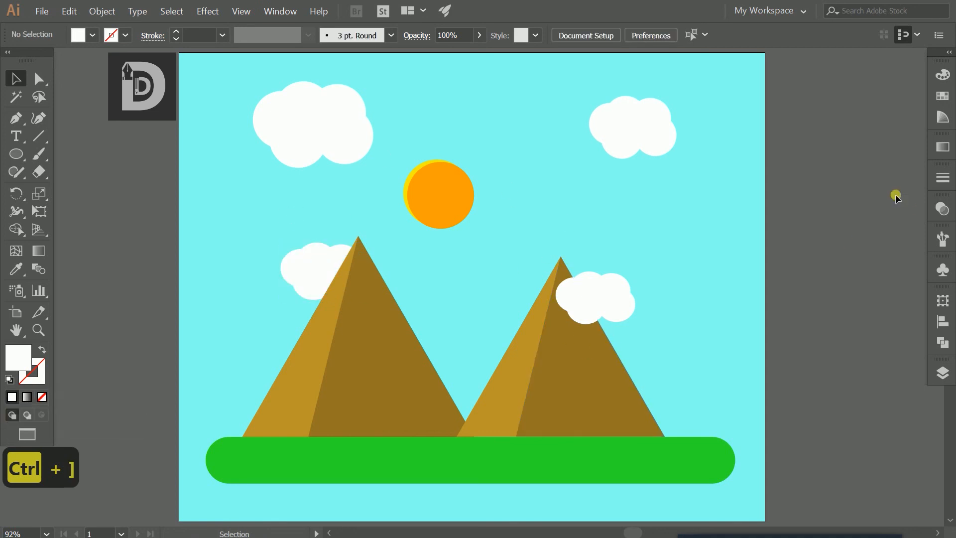
- Reposition the upper clouds: move the right one down and left, and the large left one slightly right and down
drag(644, 134, 595, 201)
click(680, 181)
drag(299, 124, 320, 132)
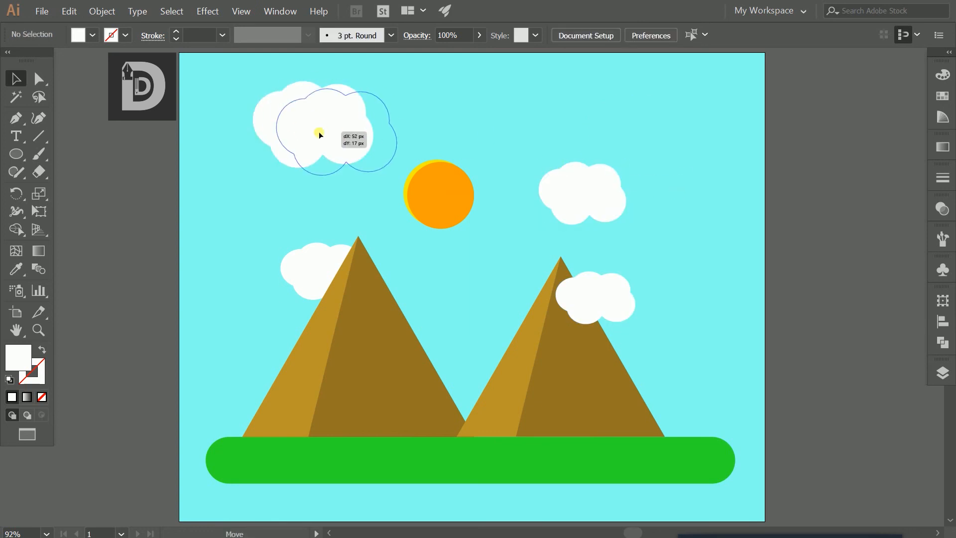
click(556, 130)
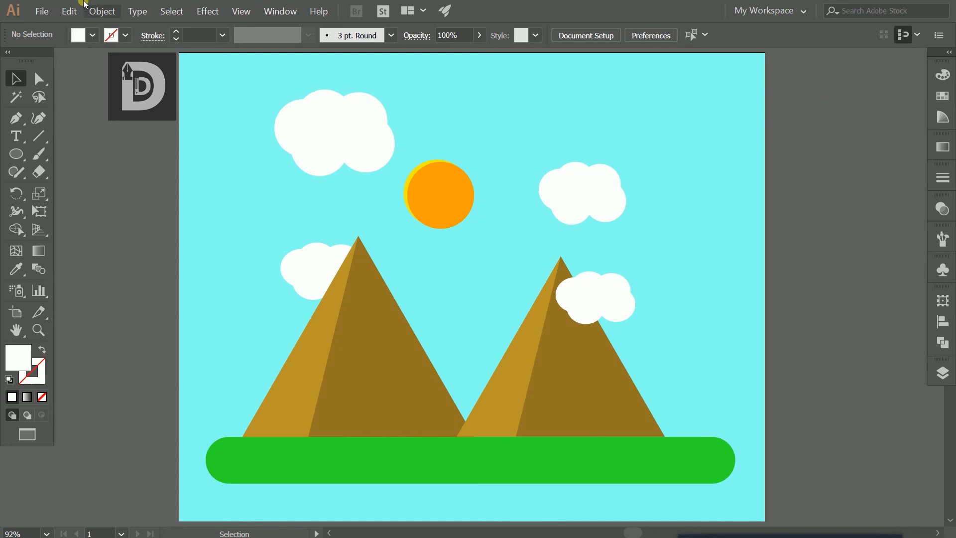
click(43, 14)
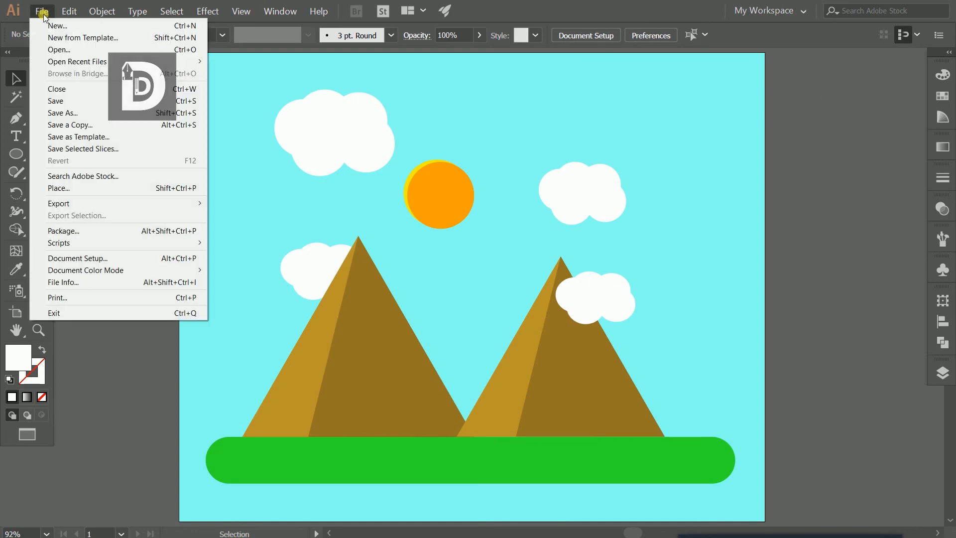
mouse_move(199, 207)
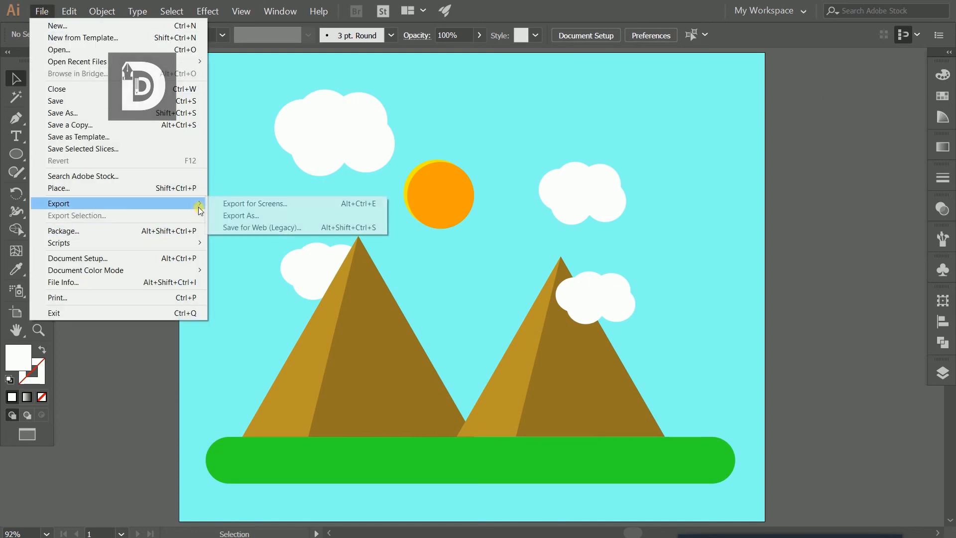
click(226, 226)
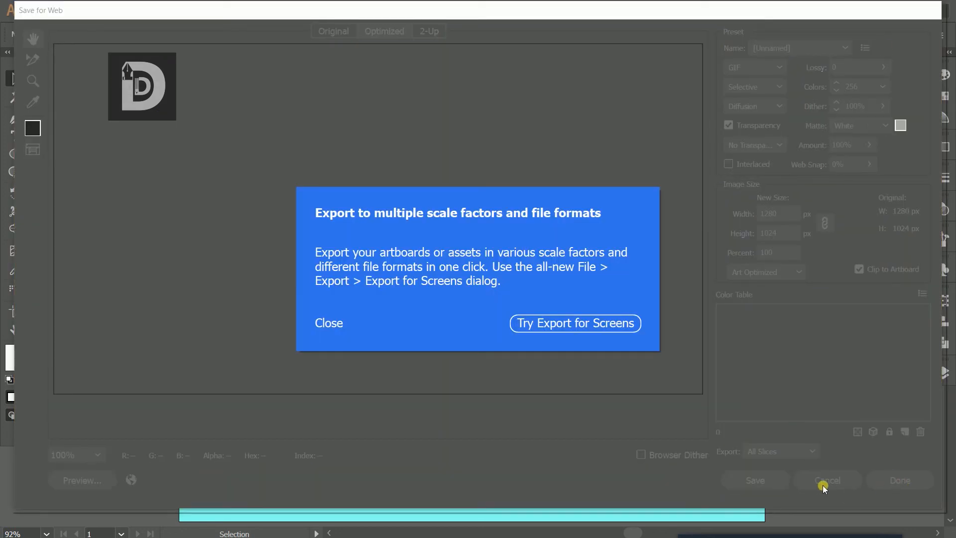
click(524, 344)
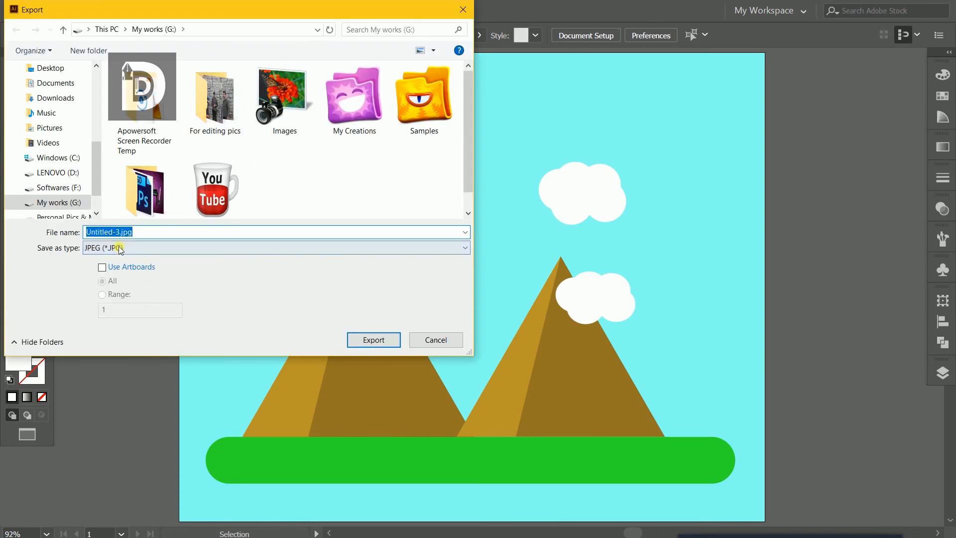
- Export the illustration as the JPEG file Untitled-3.jpg with Maximum quality
click(119, 248)
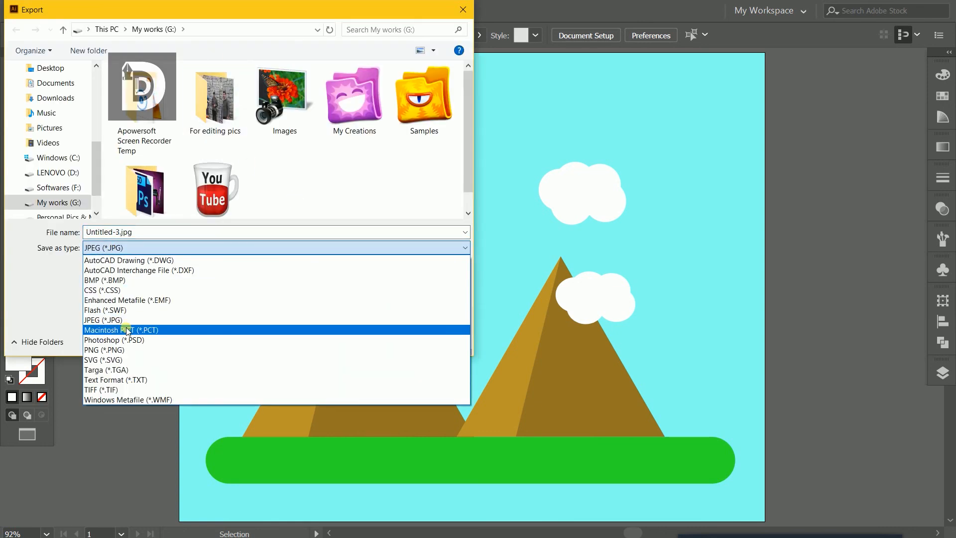
click(122, 320)
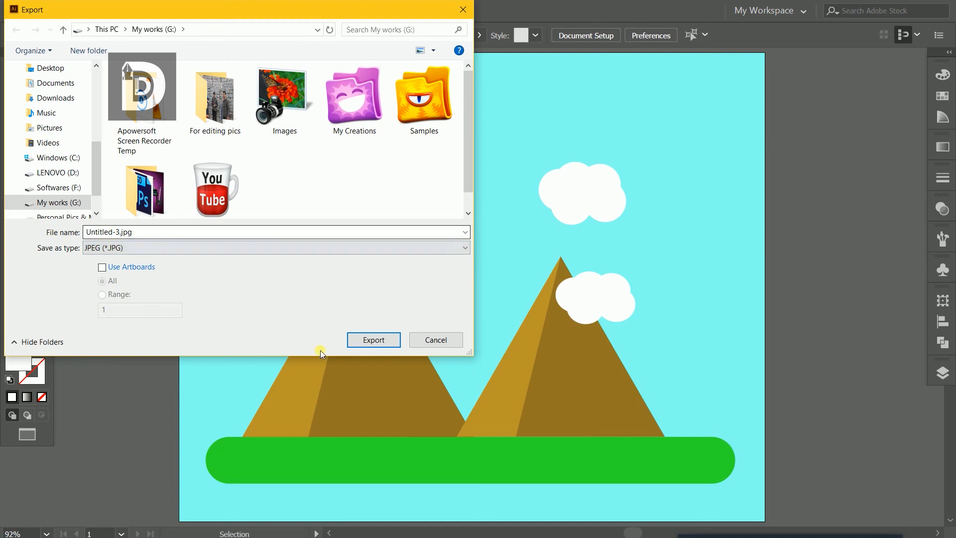
click(354, 340)
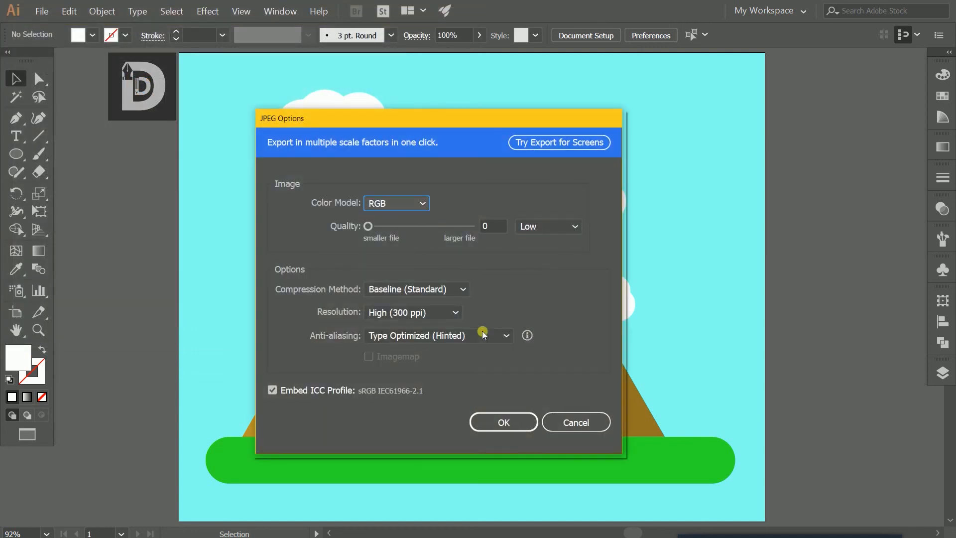
click(543, 227)
click(530, 293)
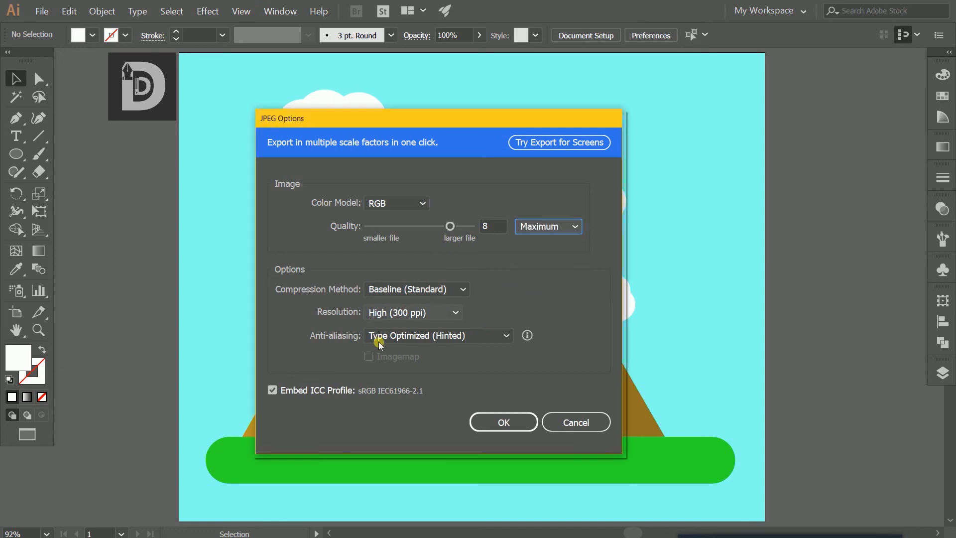
click(503, 422)
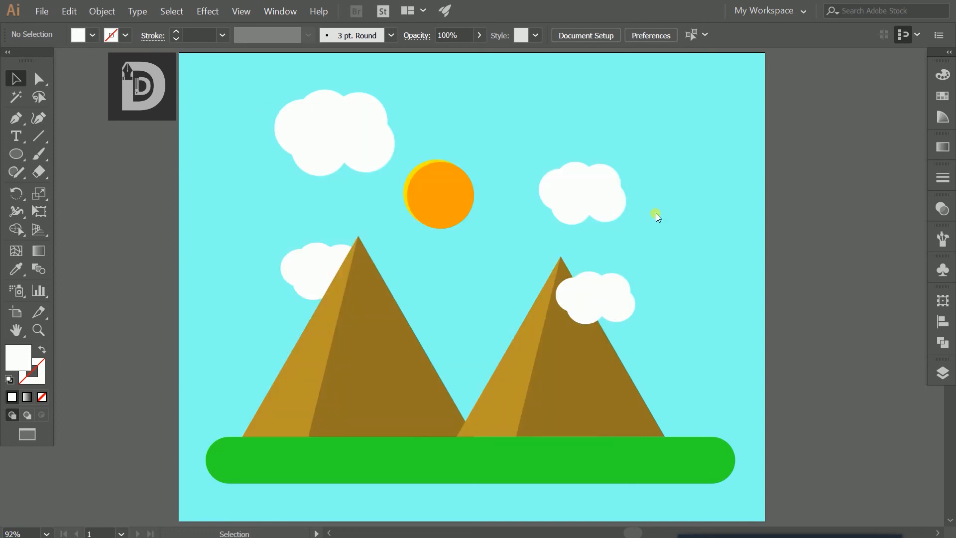